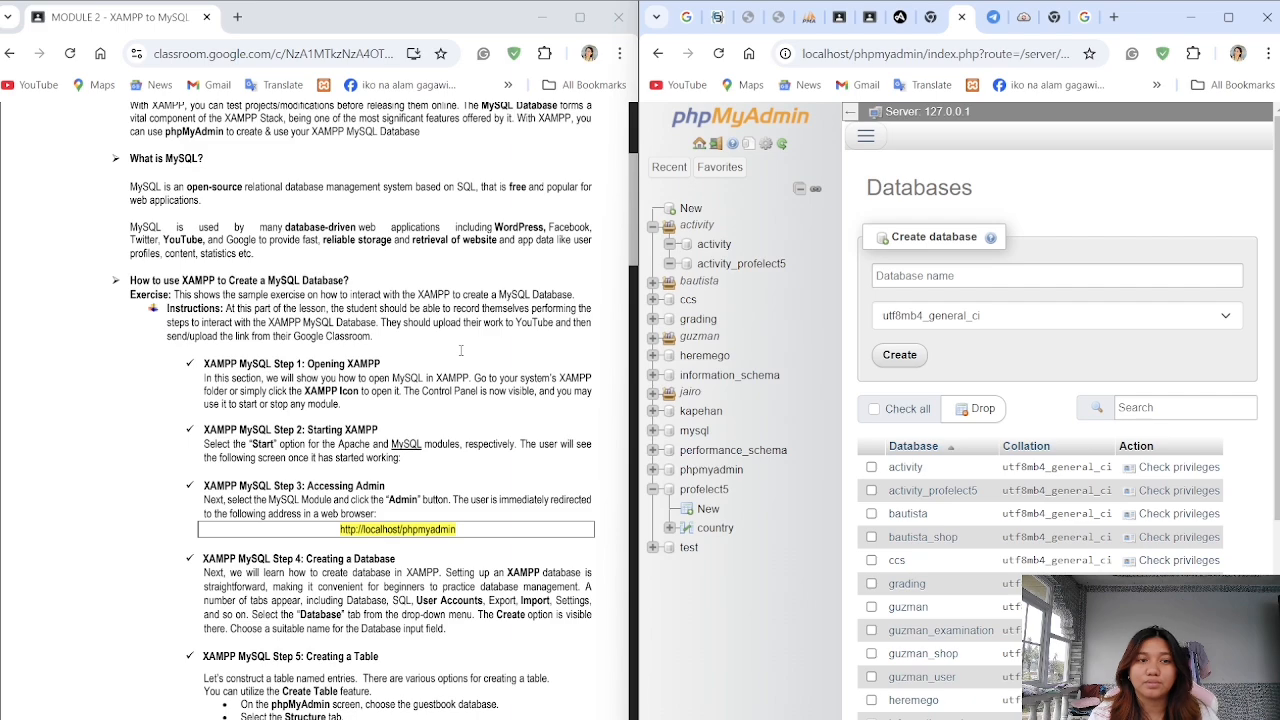
Enter practice_activity as the new database name and create it.
scroll(461, 350, "down", 2)
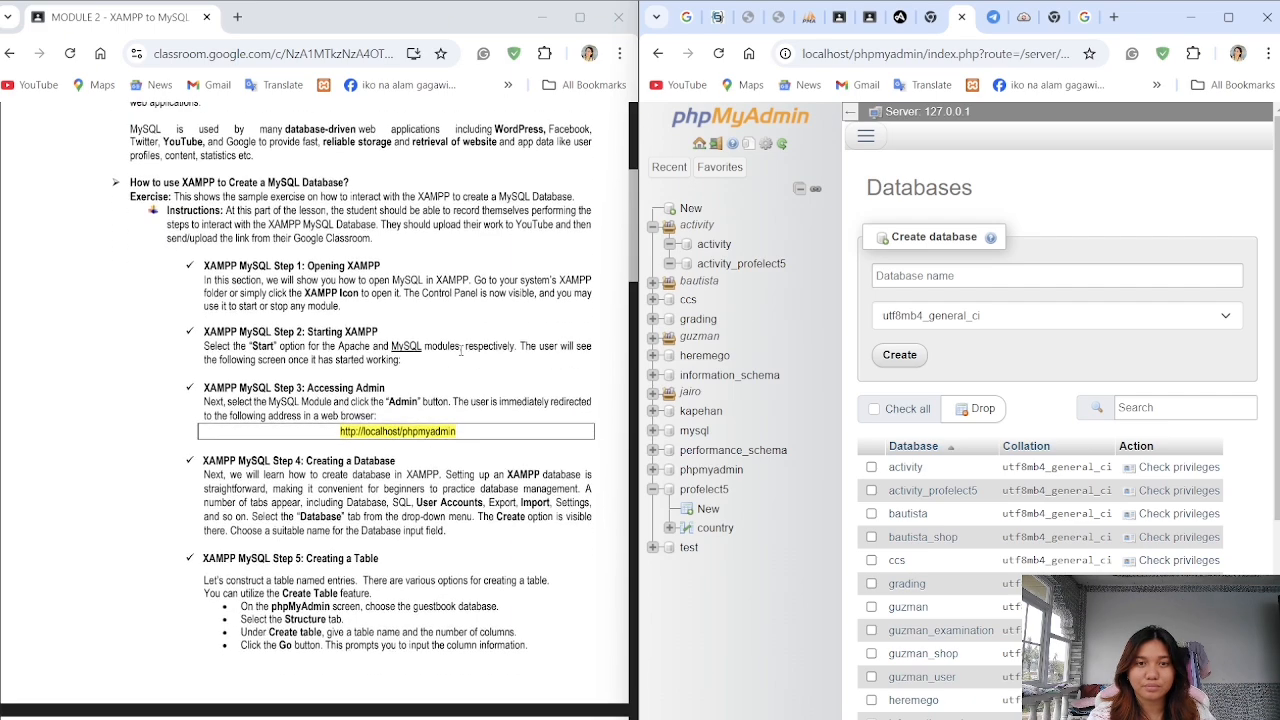
scroll(461, 350, "up", 3)
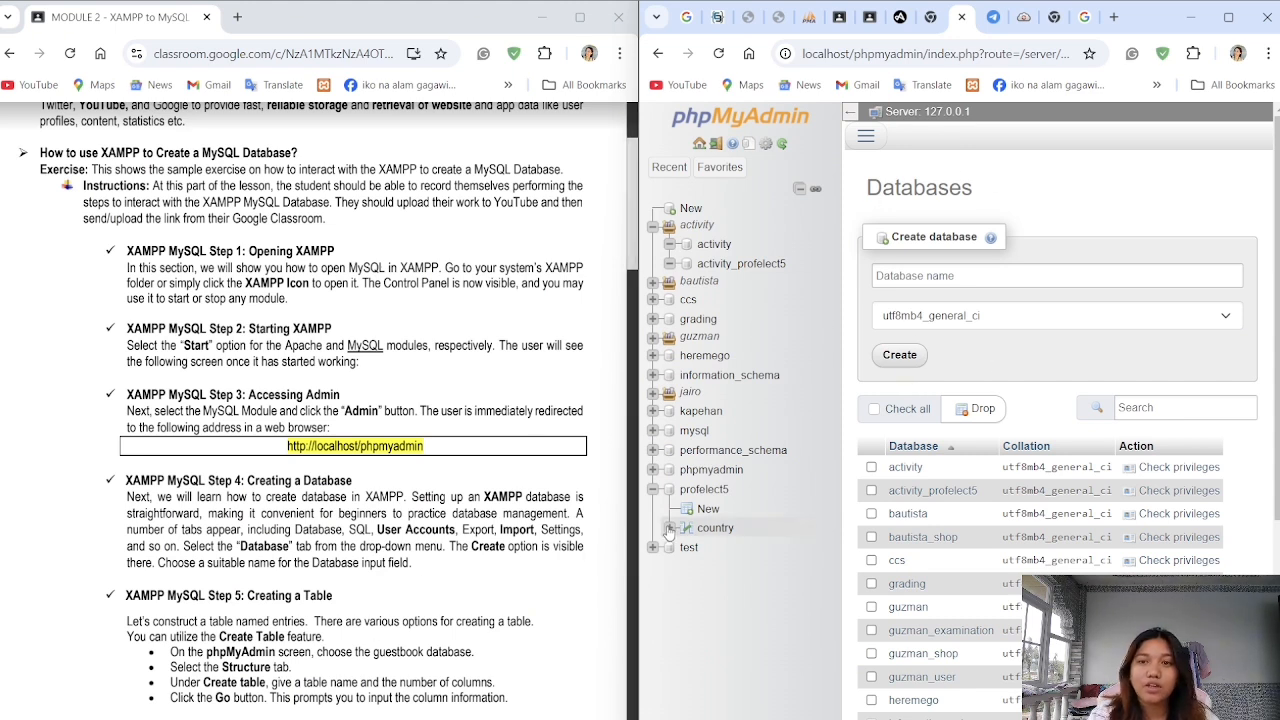
left_click(958, 280)
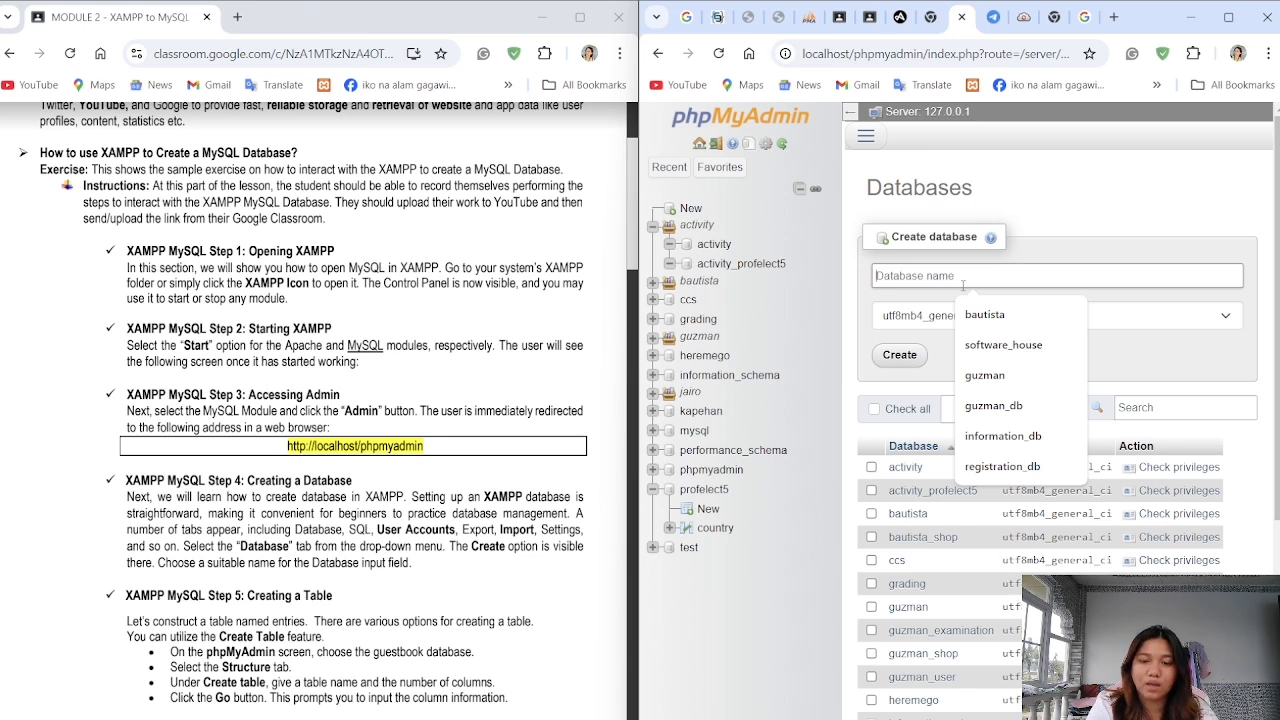
type("pract")
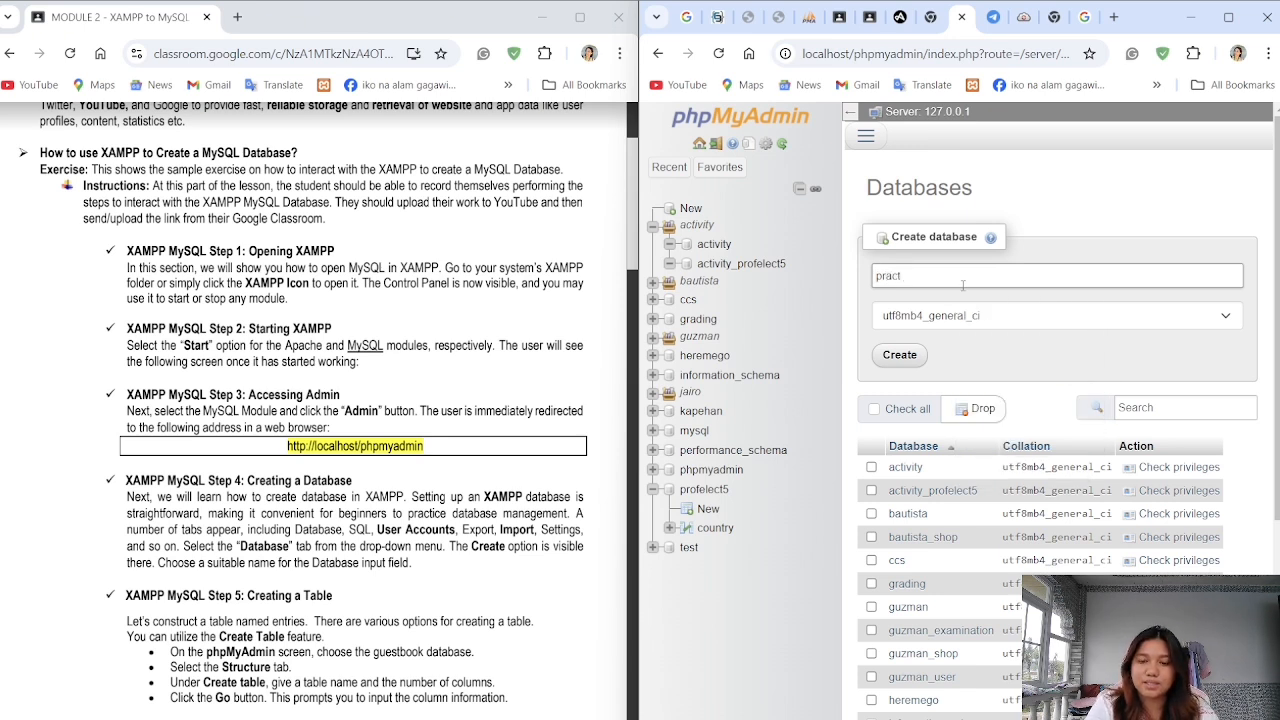
type("ice")
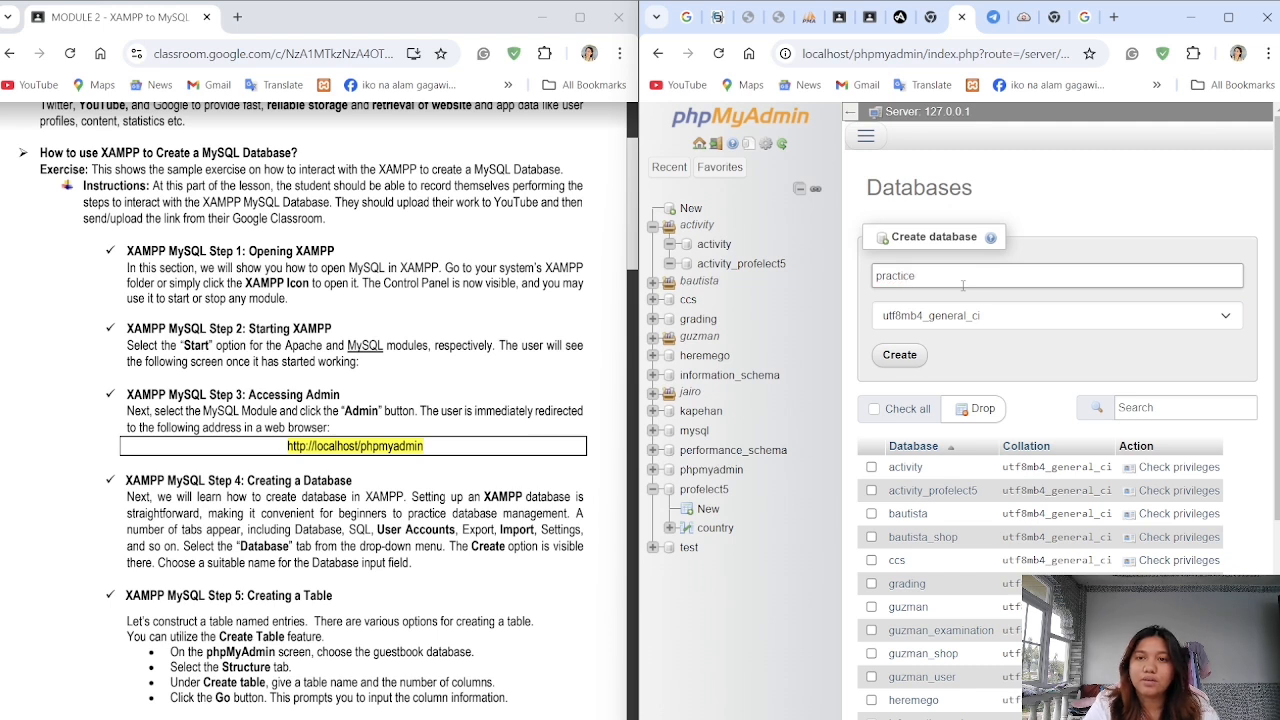
type("_acti")
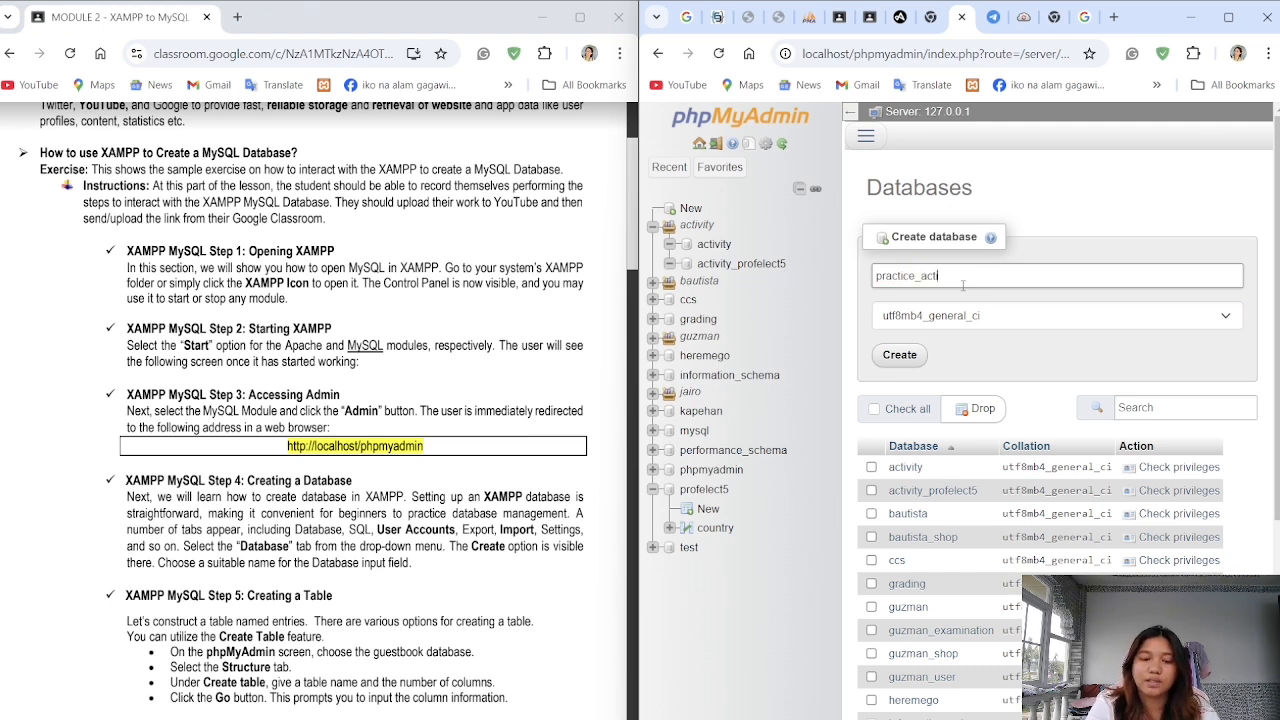
type("vity")
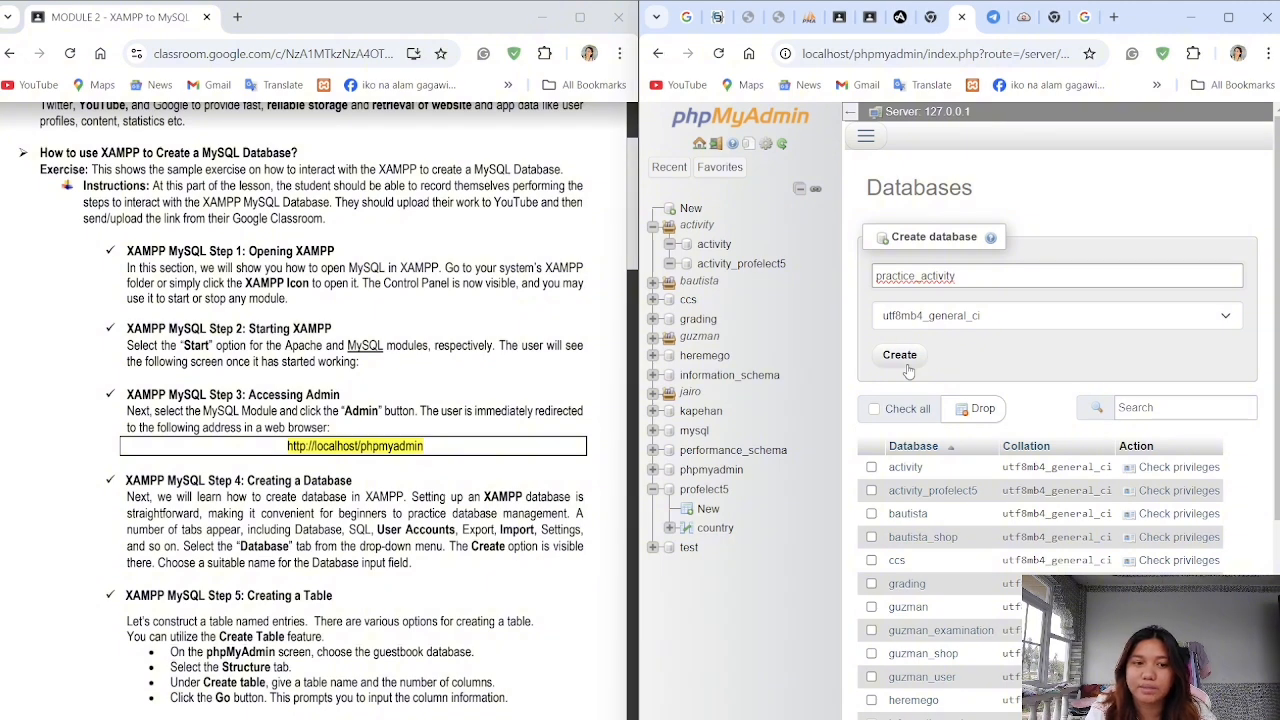
left_click(905, 365)
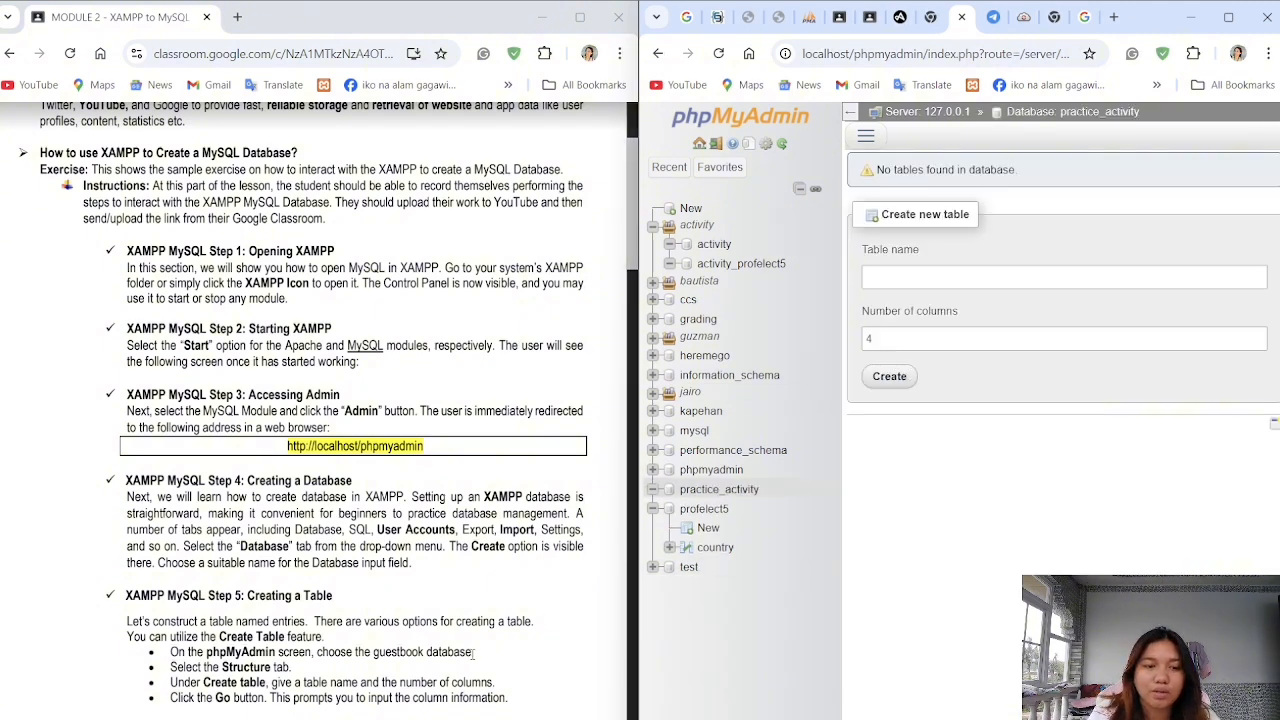
scroll(330, 605, "down", 2)
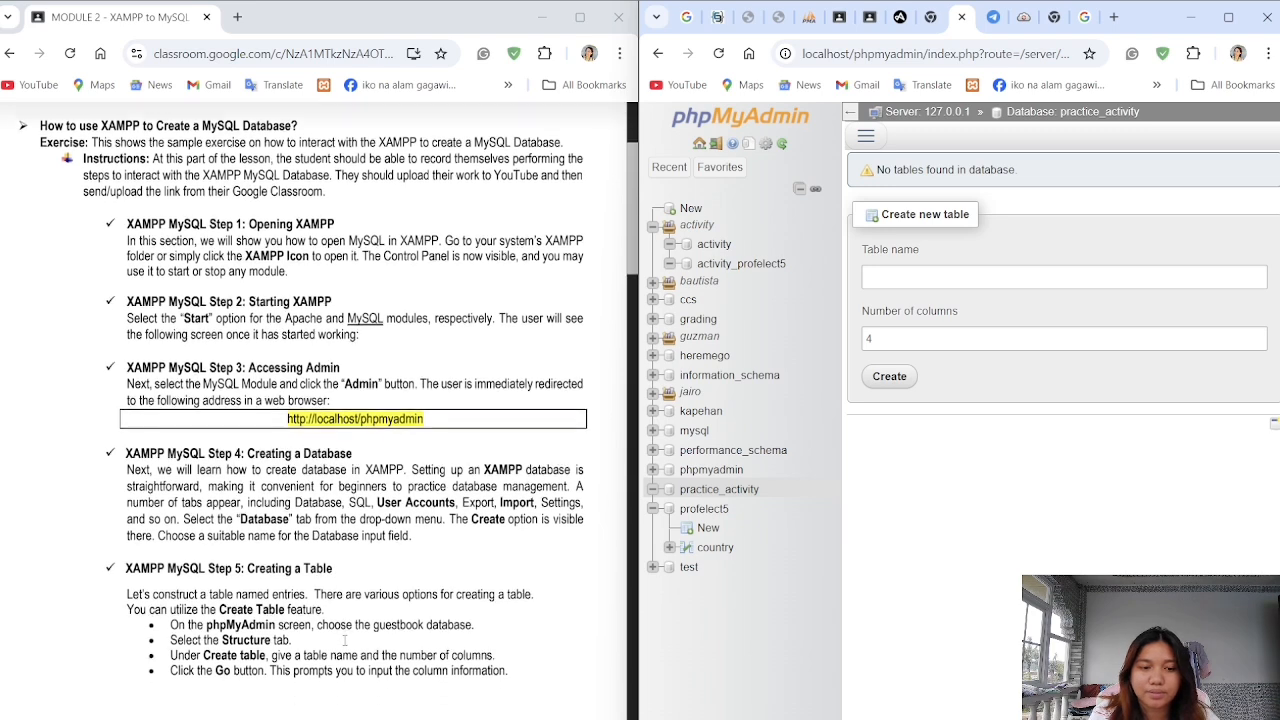
scroll(344, 640, "down", 5)
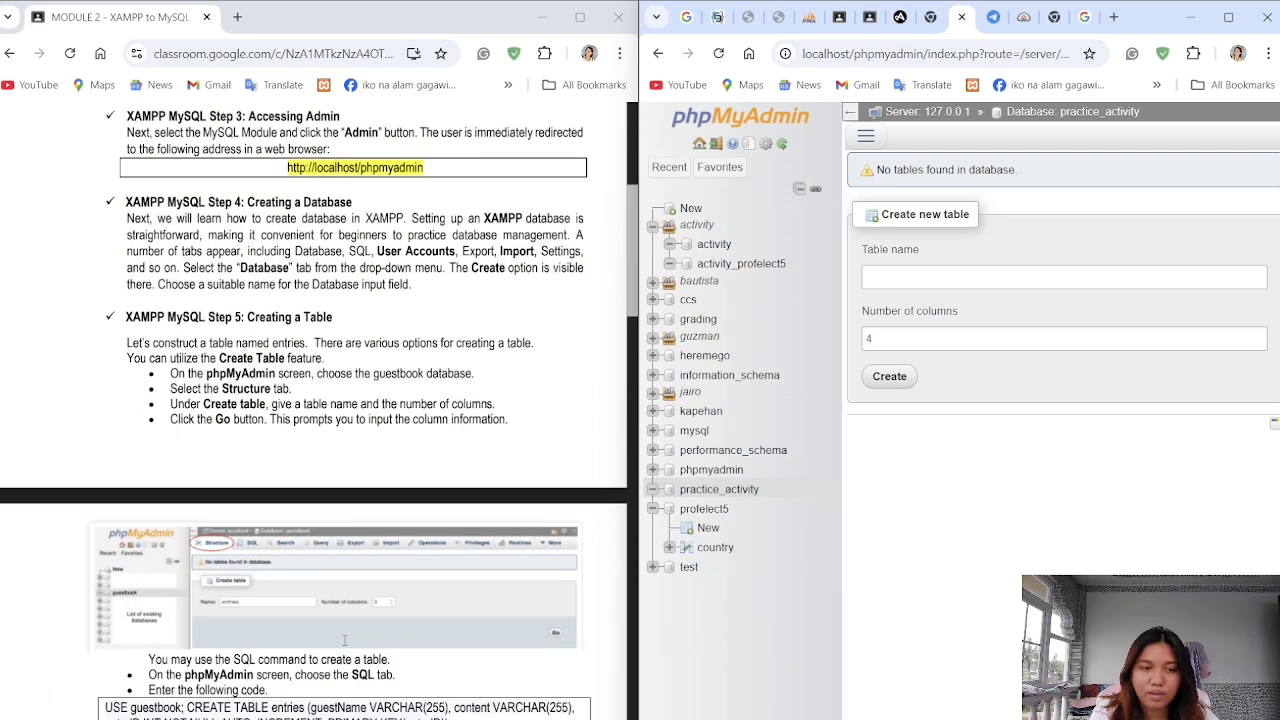
left_click(877, 142)
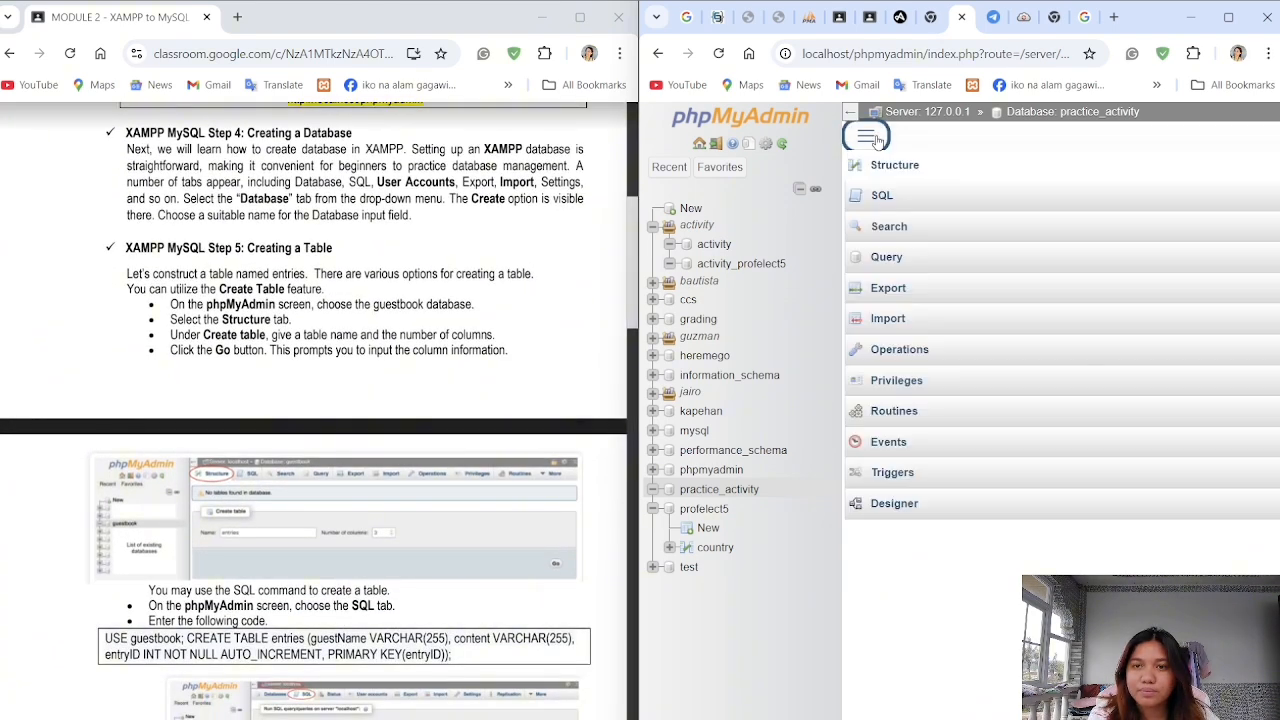
left_click(906, 171)
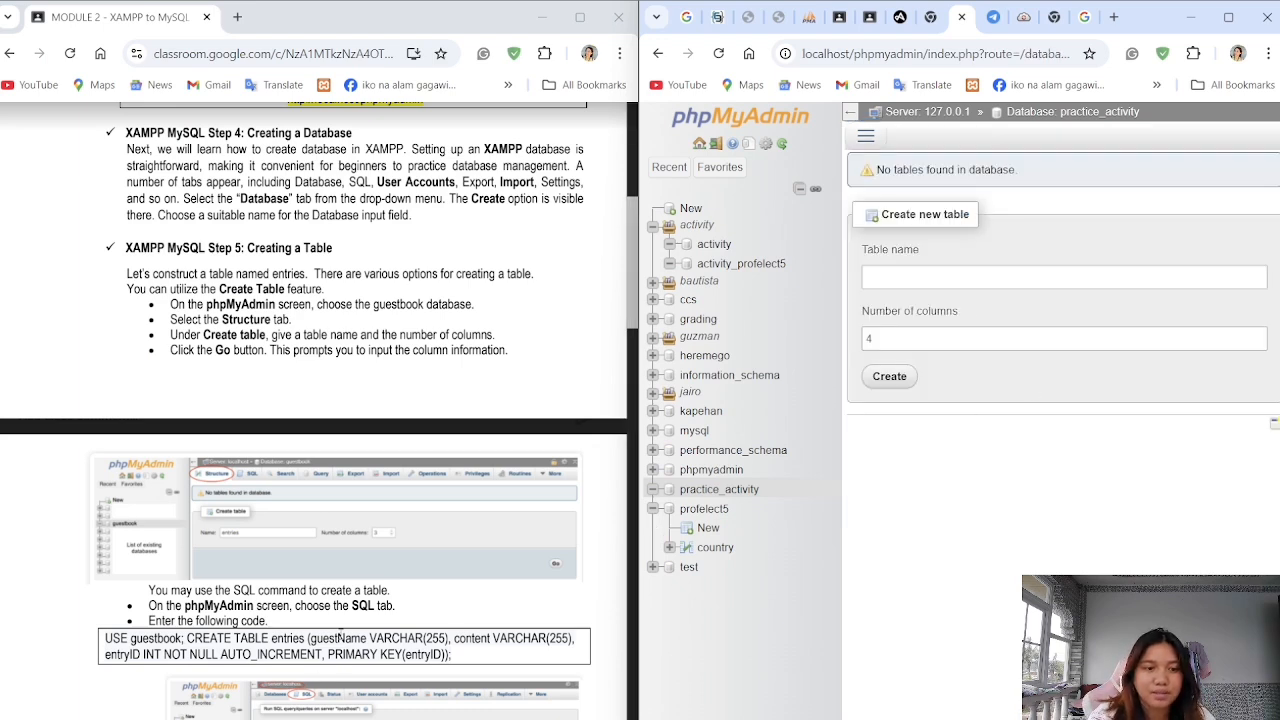
scroll(340, 638, "down", 3)
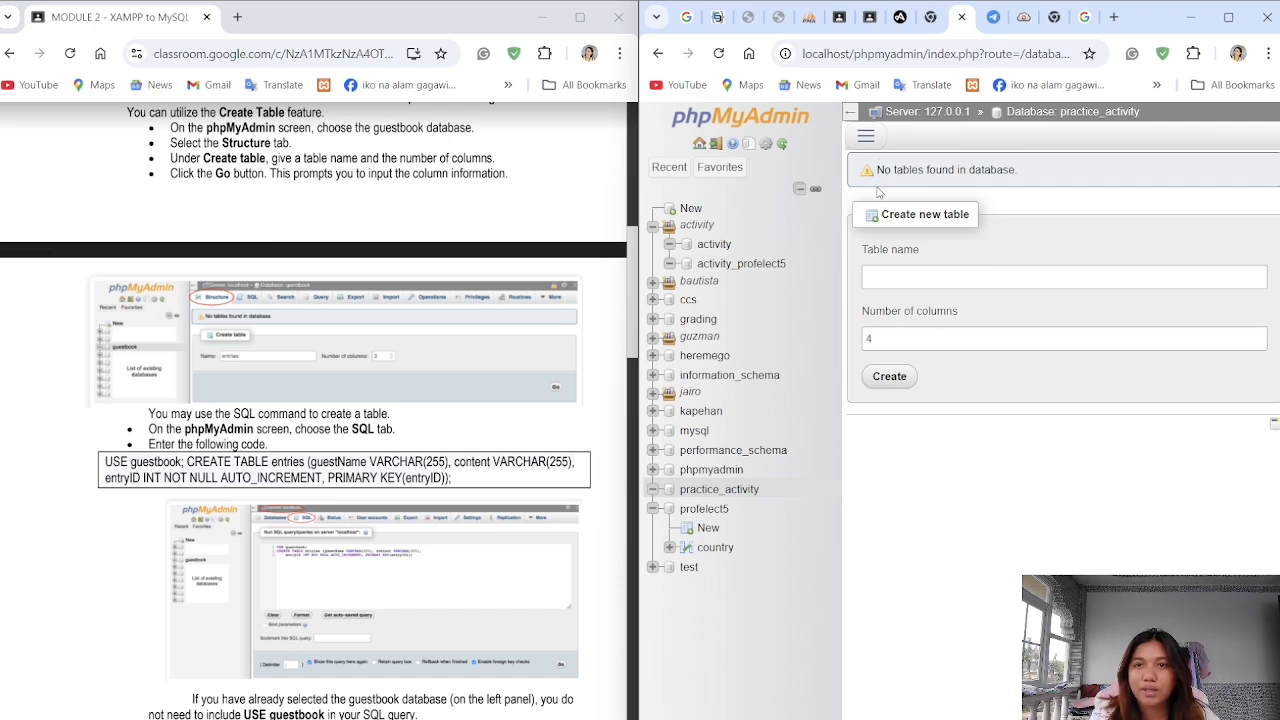
left_click(866, 135)
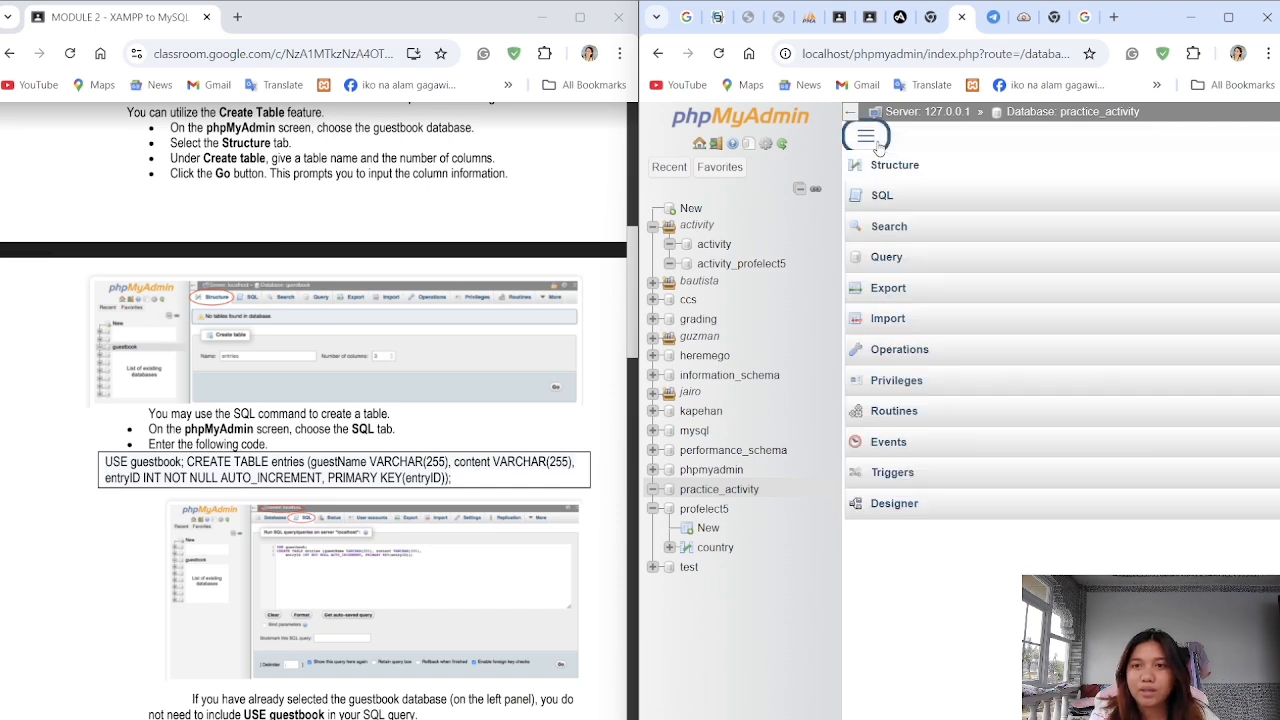
left_click(913, 202)
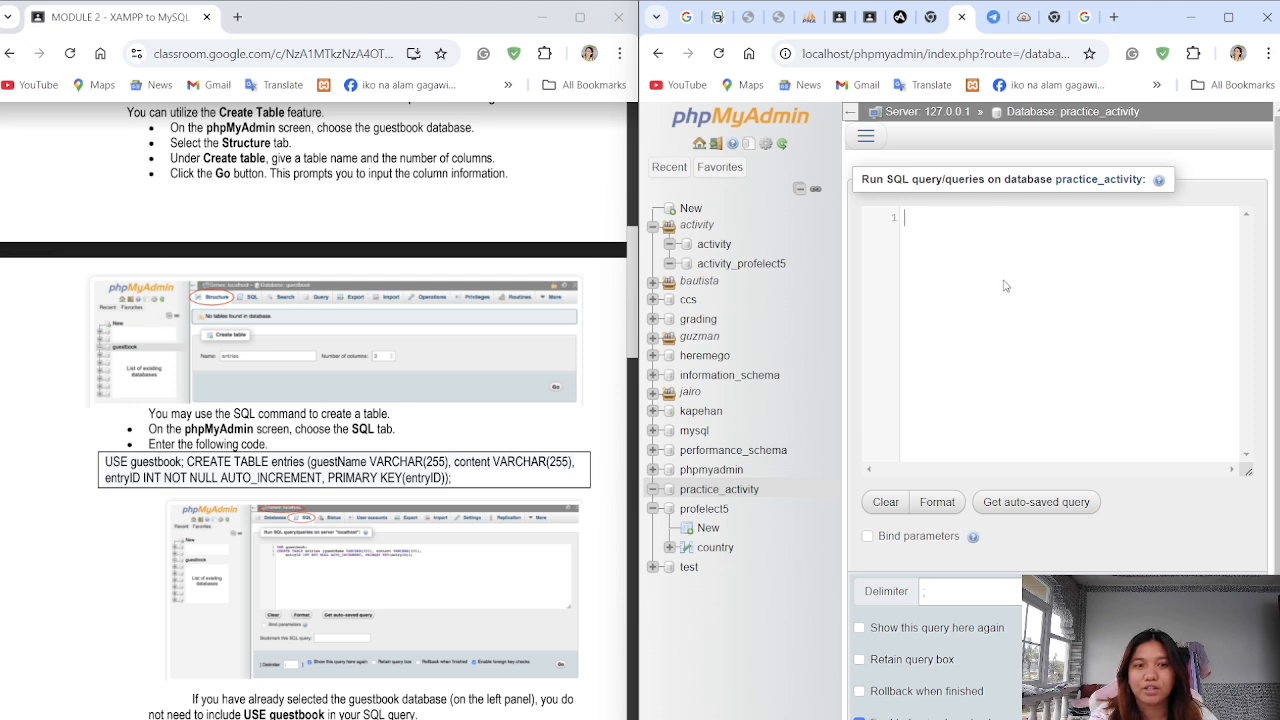
scroll(478, 561, "down", 3)
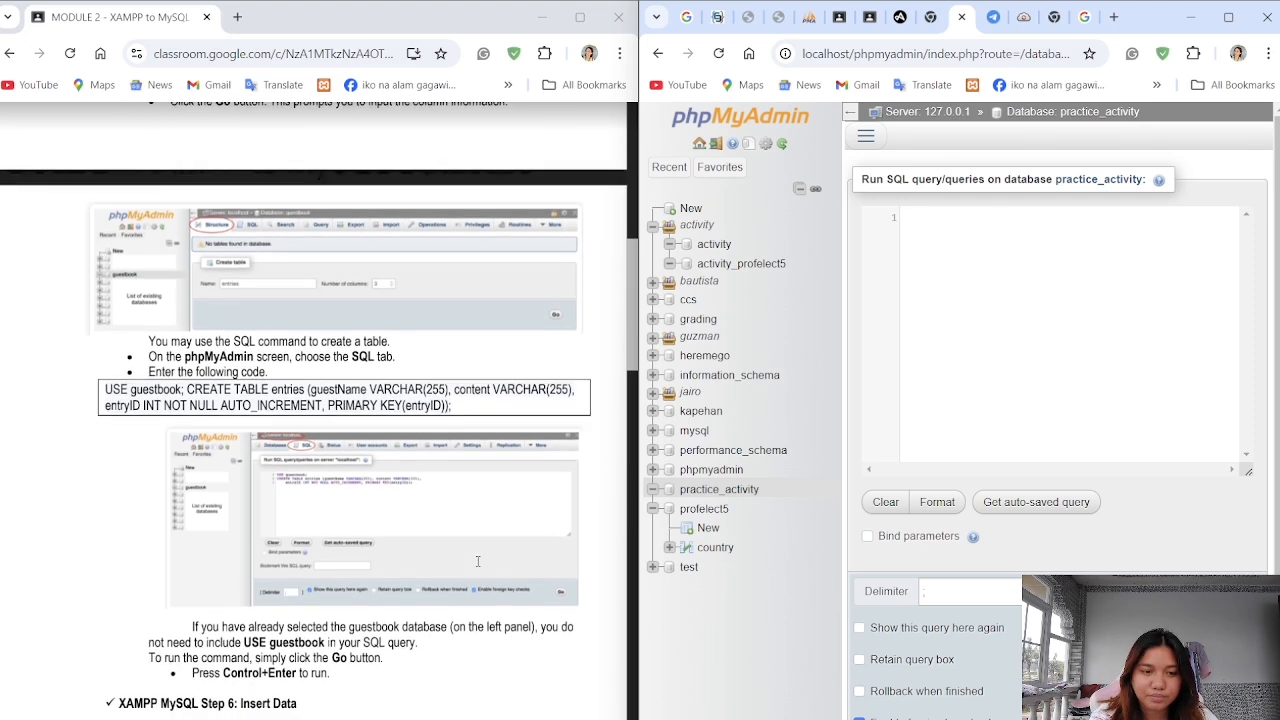
scroll(478, 561, "up", 2)
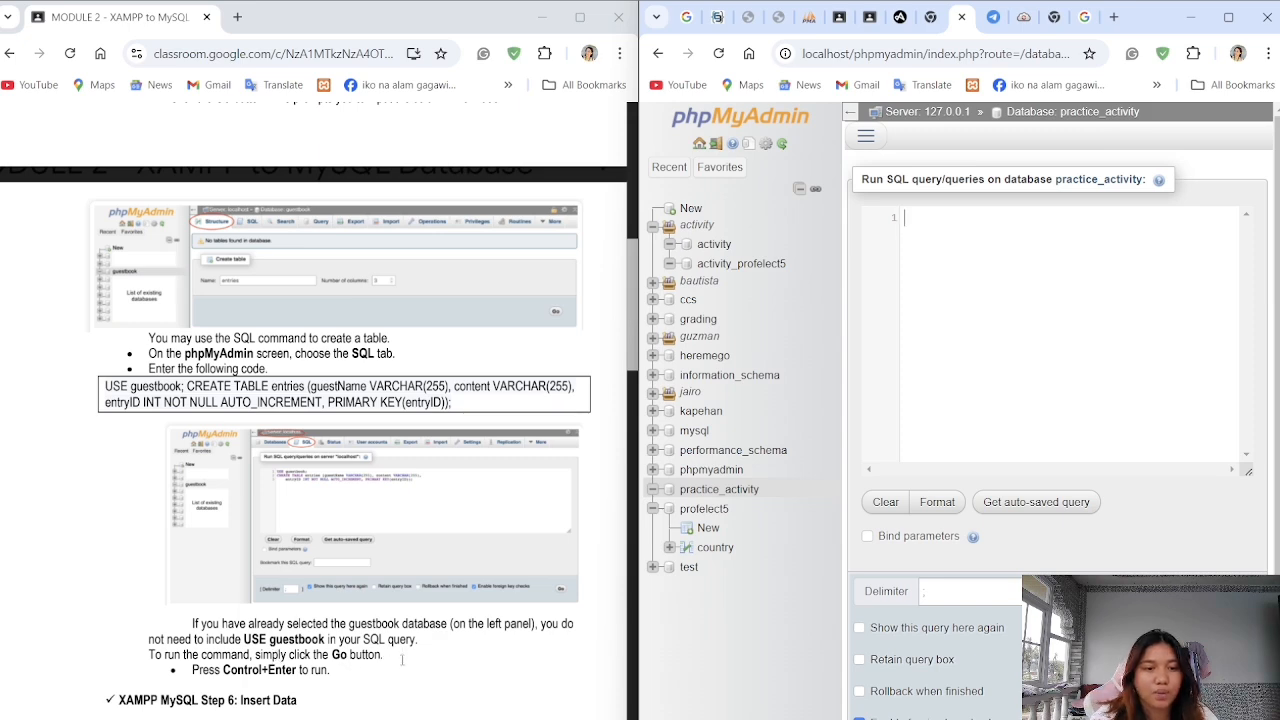
scroll(392, 656, "down", 2)
scroll(396, 662, "down", 1)
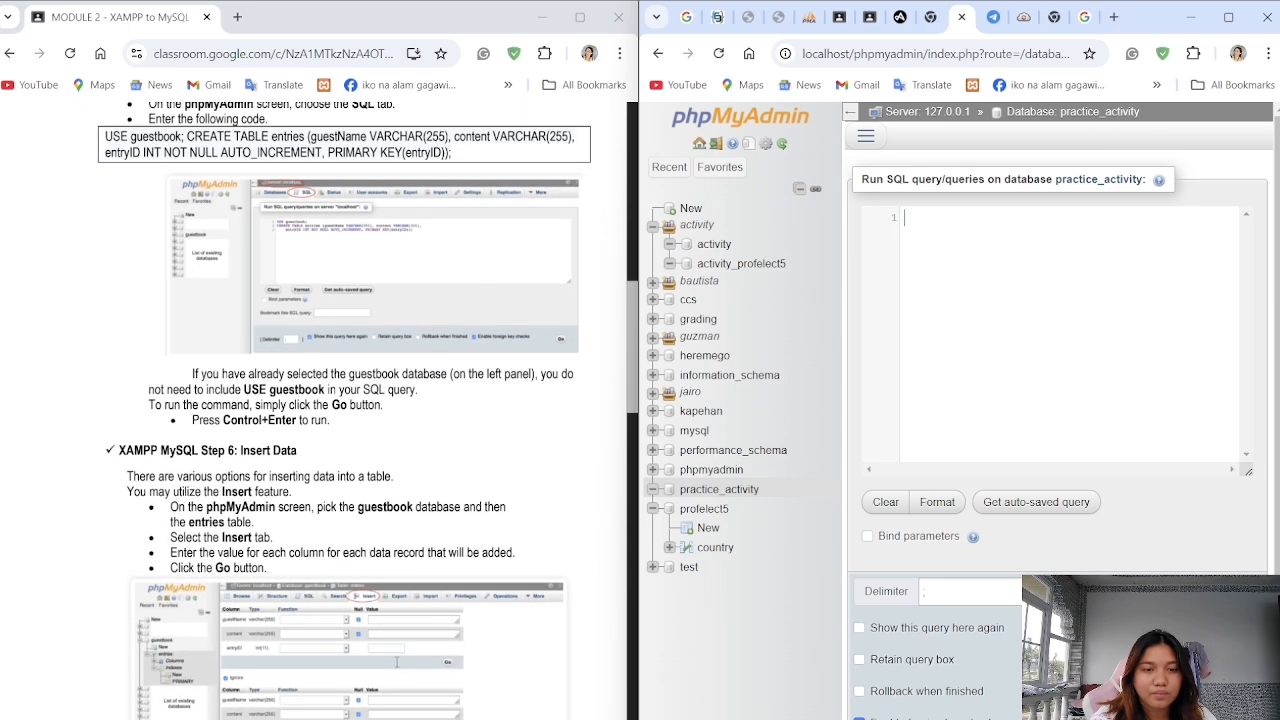
scroll(396, 662, "down", 1)
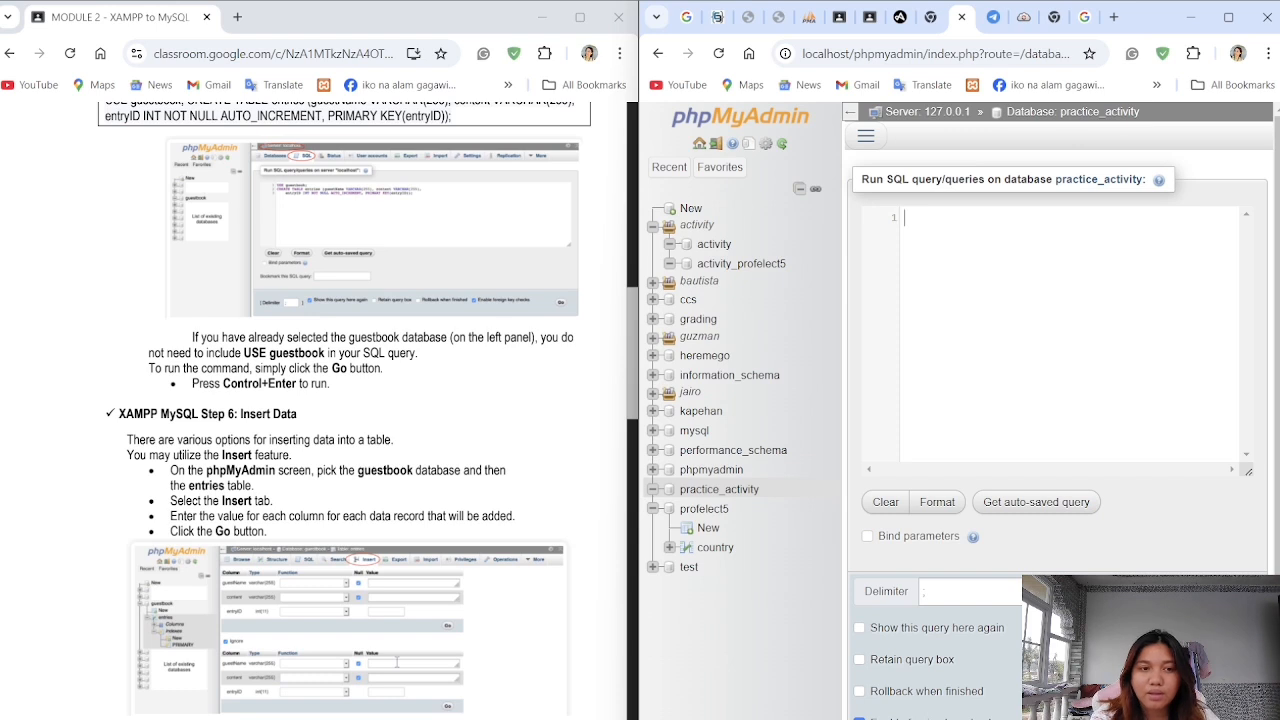
left_click(868, 137)
left_click(903, 166)
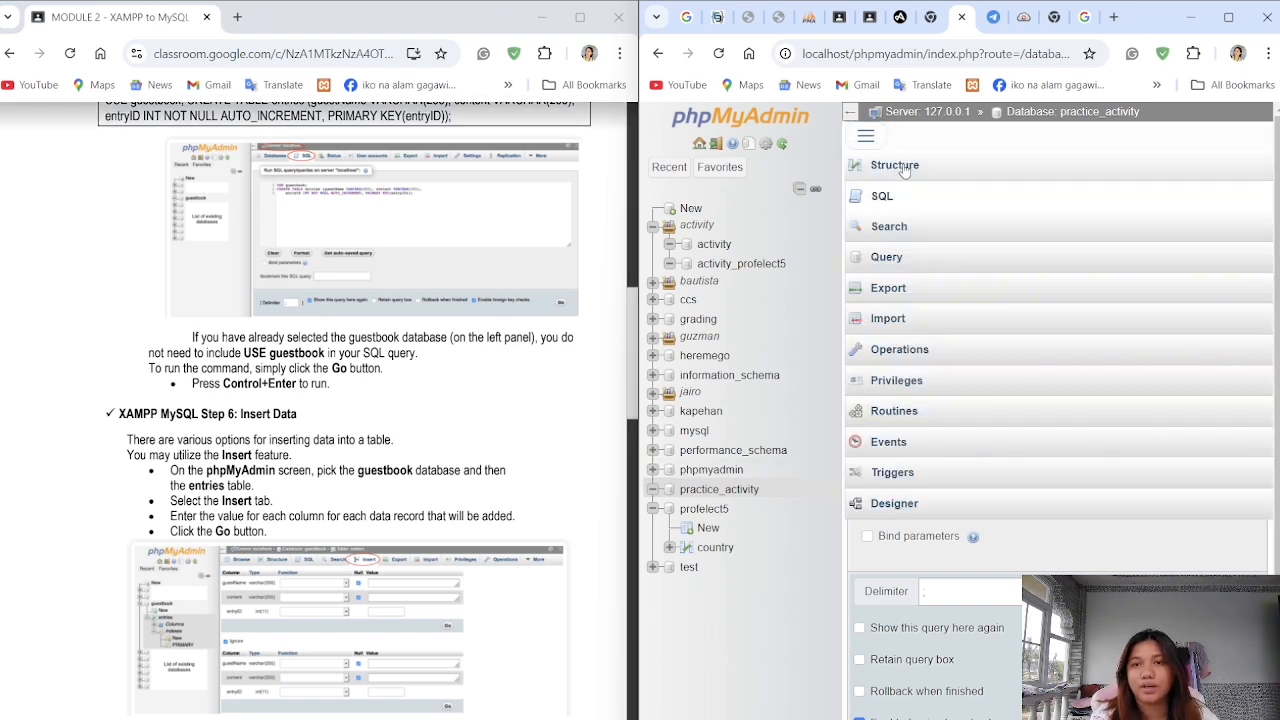
left_click(923, 279)
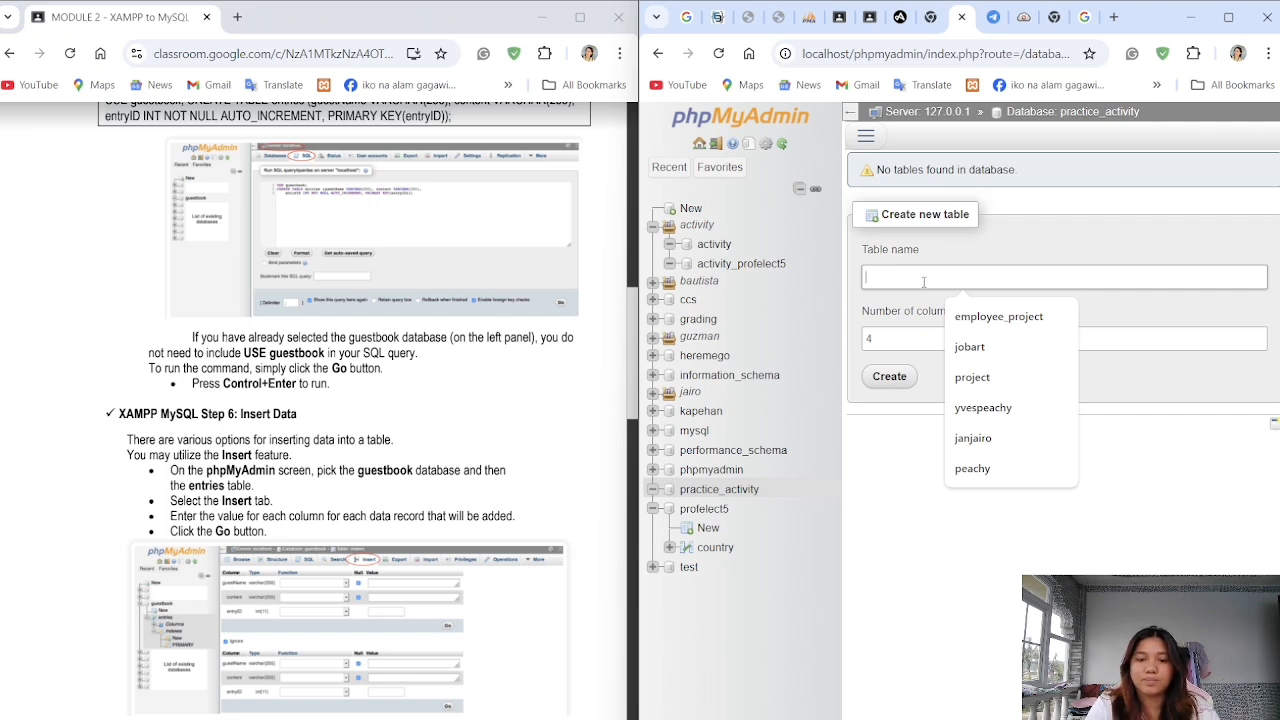
Name the new table peachy and create it with 4 columns.
type("peac")
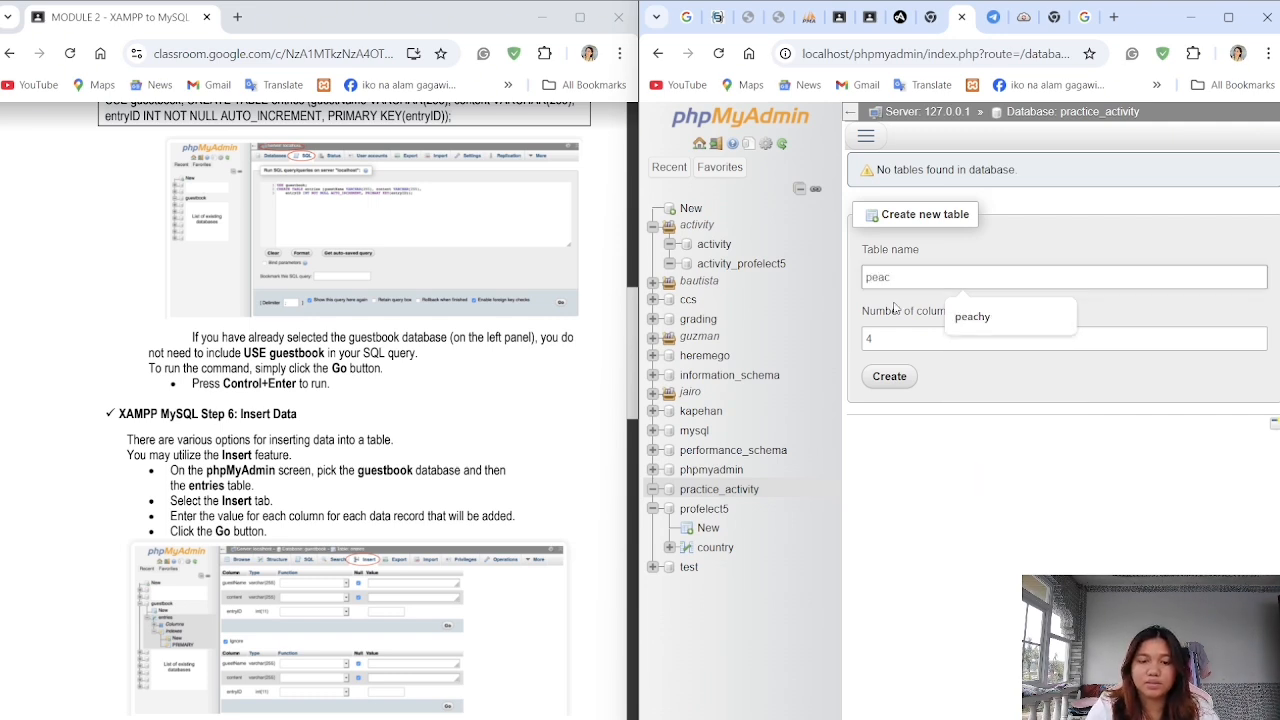
type("hy")
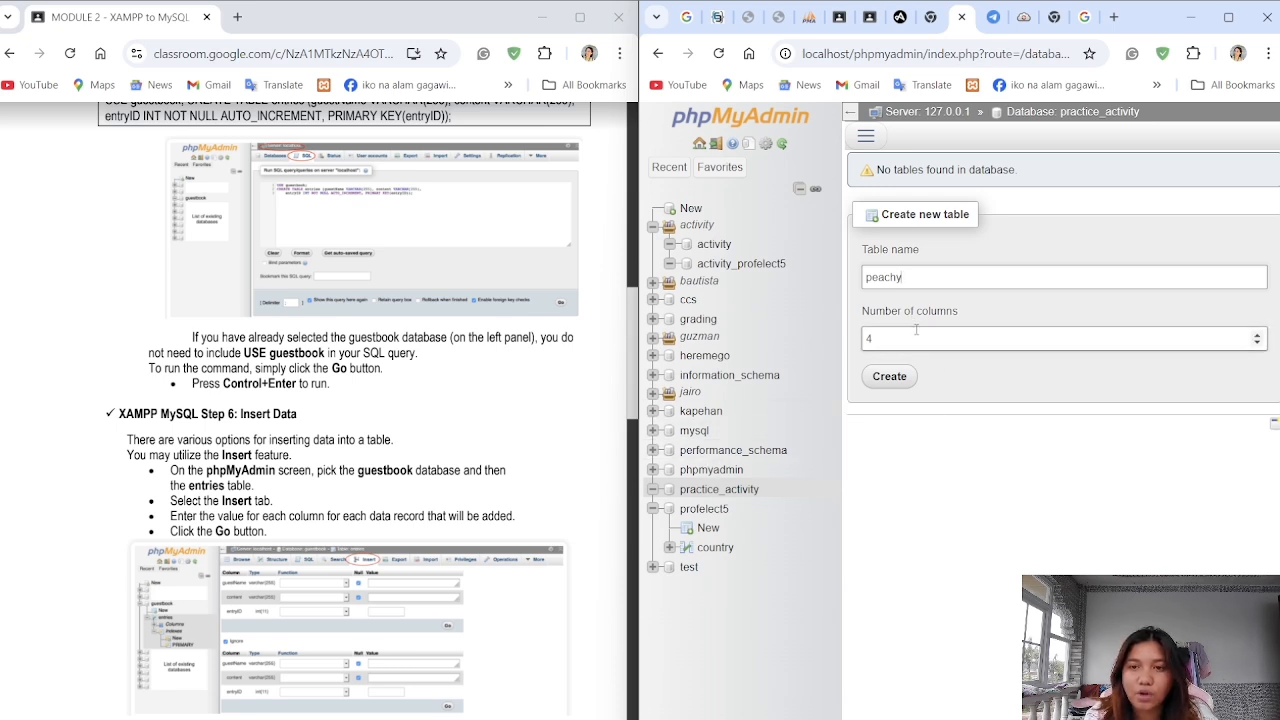
left_click(889, 376)
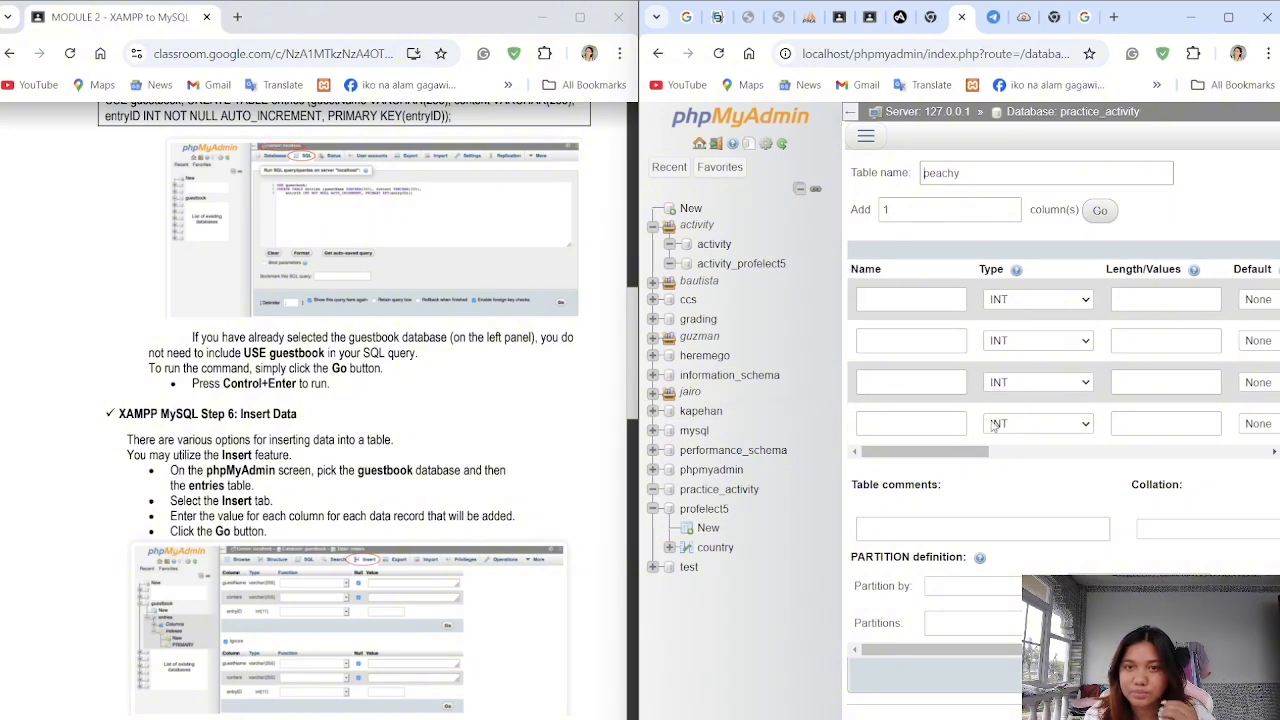
Define the first column as id, INT, with a PRIMARY index.
left_click(851, 114)
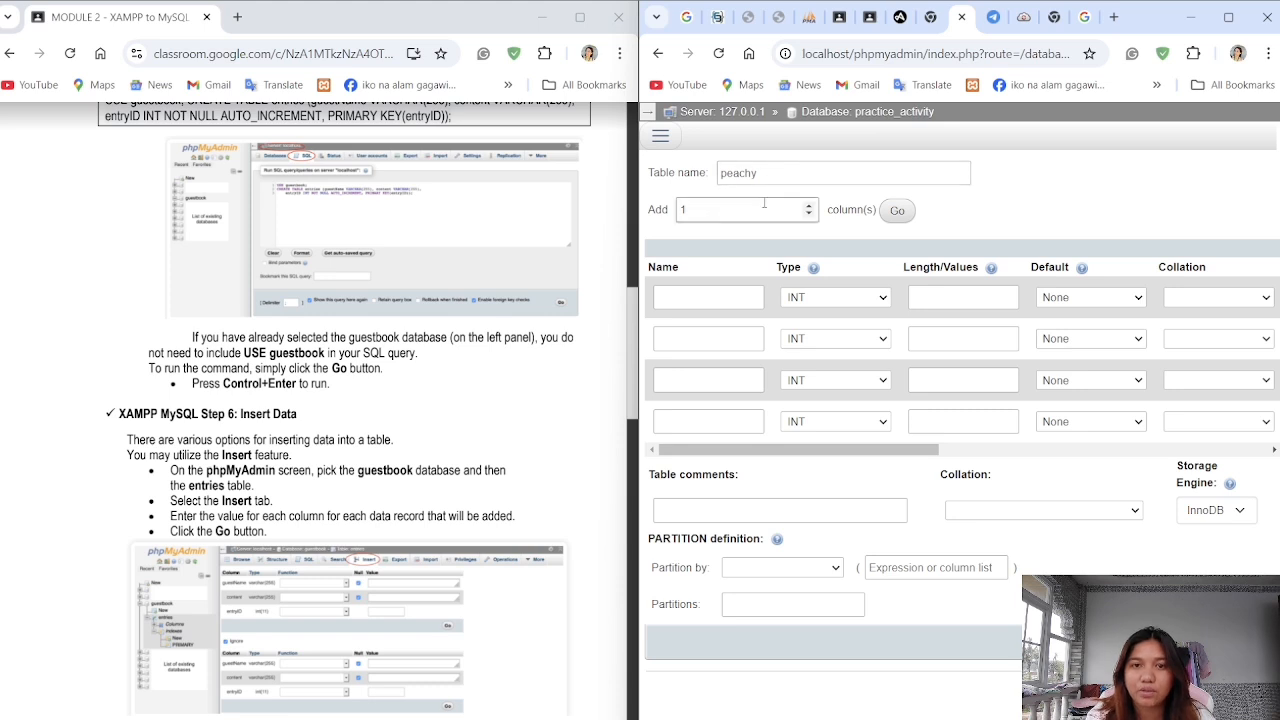
scroll(785, 335, "left", 2)
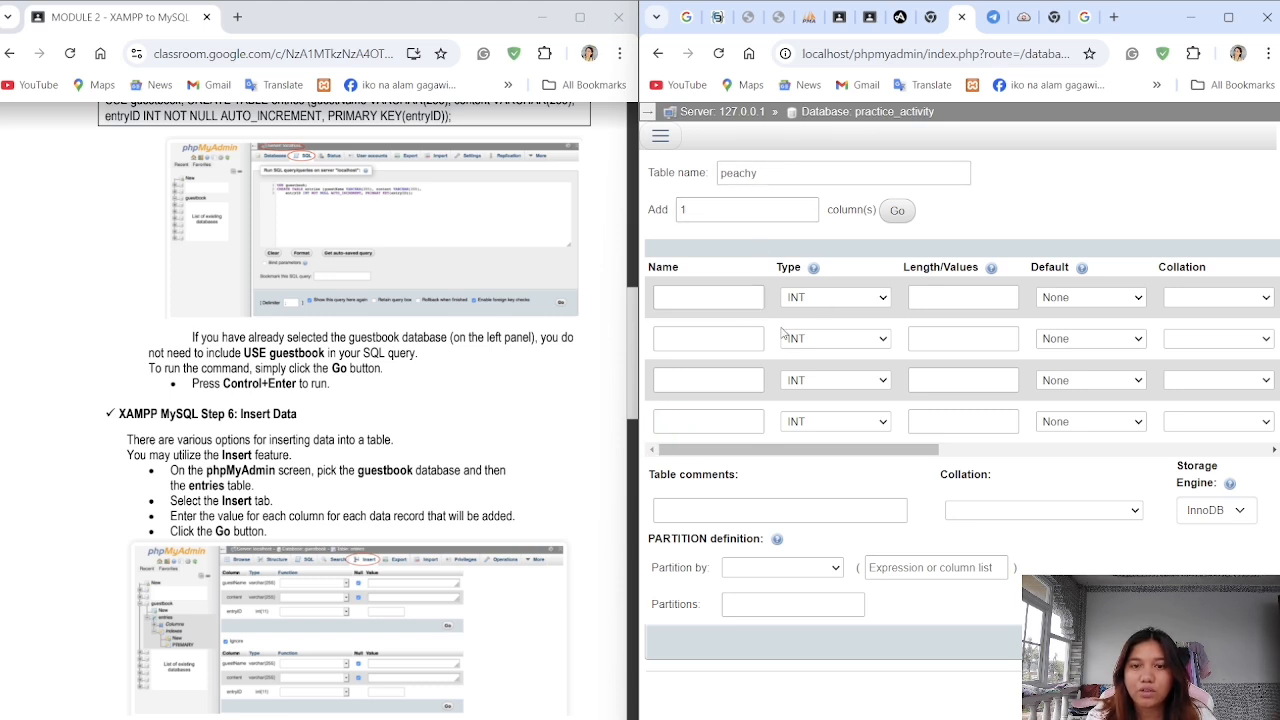
left_click(711, 298)
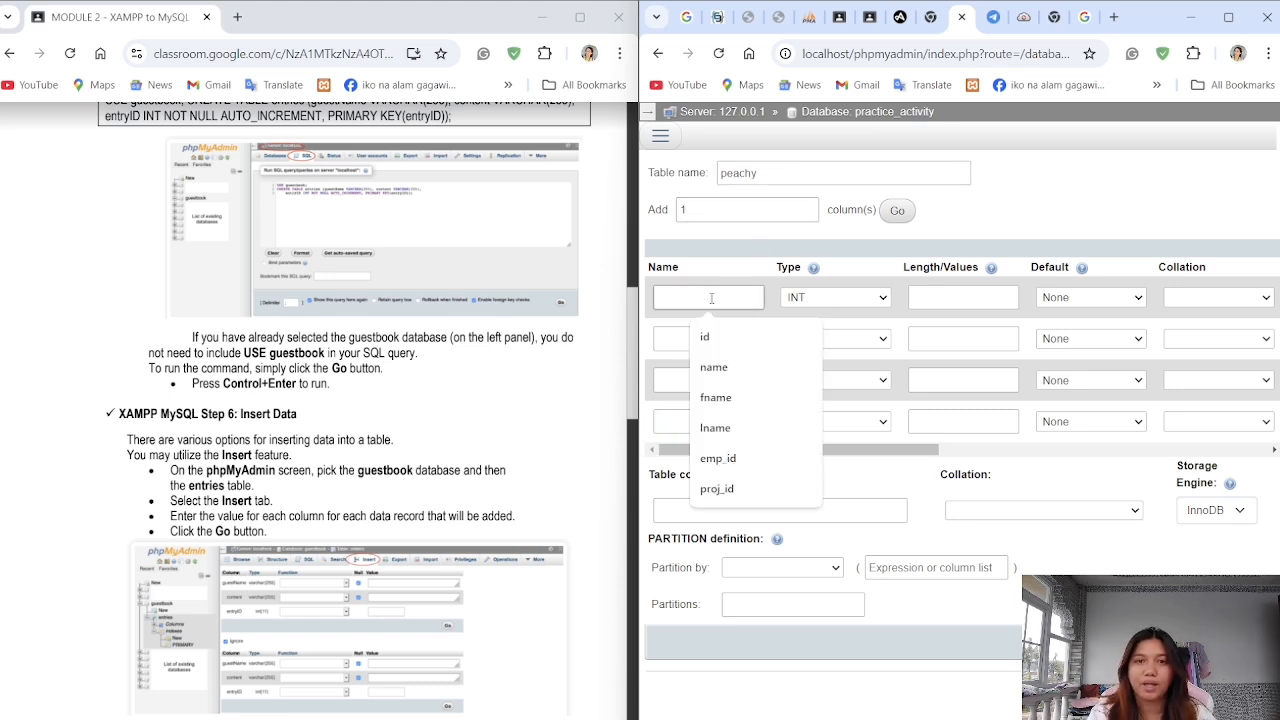
type("id")
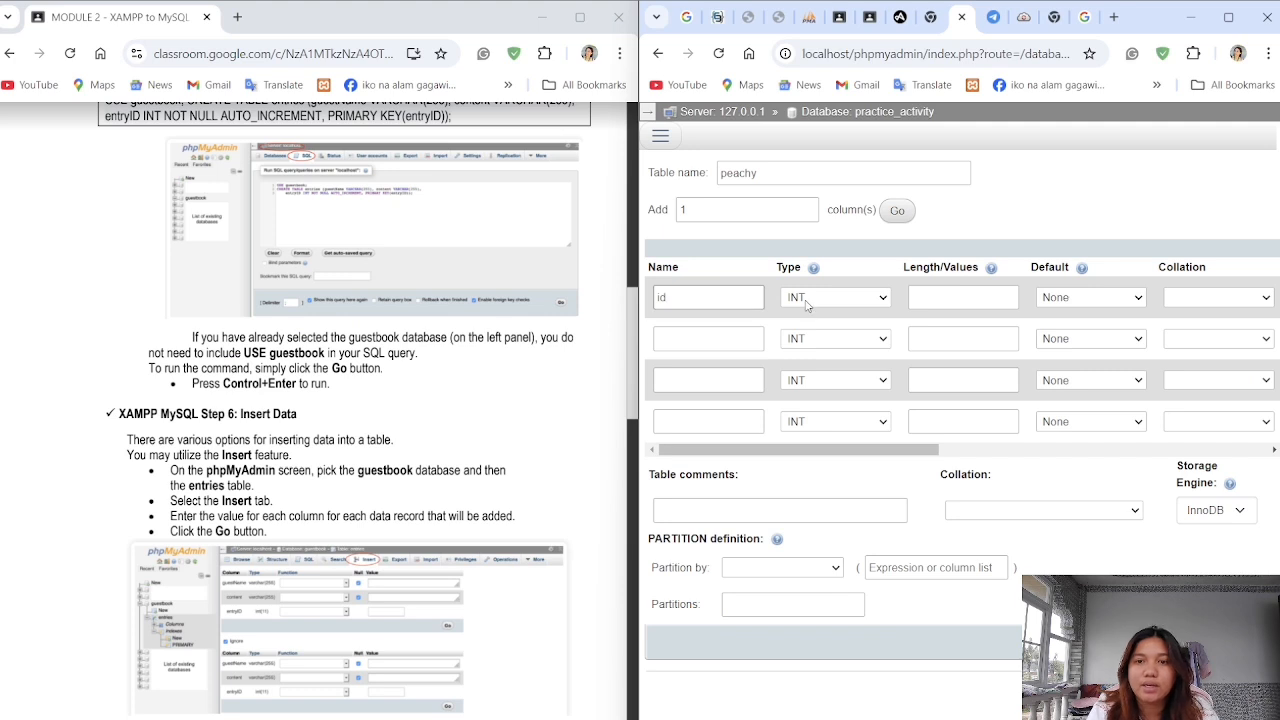
left_click(1137, 300)
left_click(1137, 303)
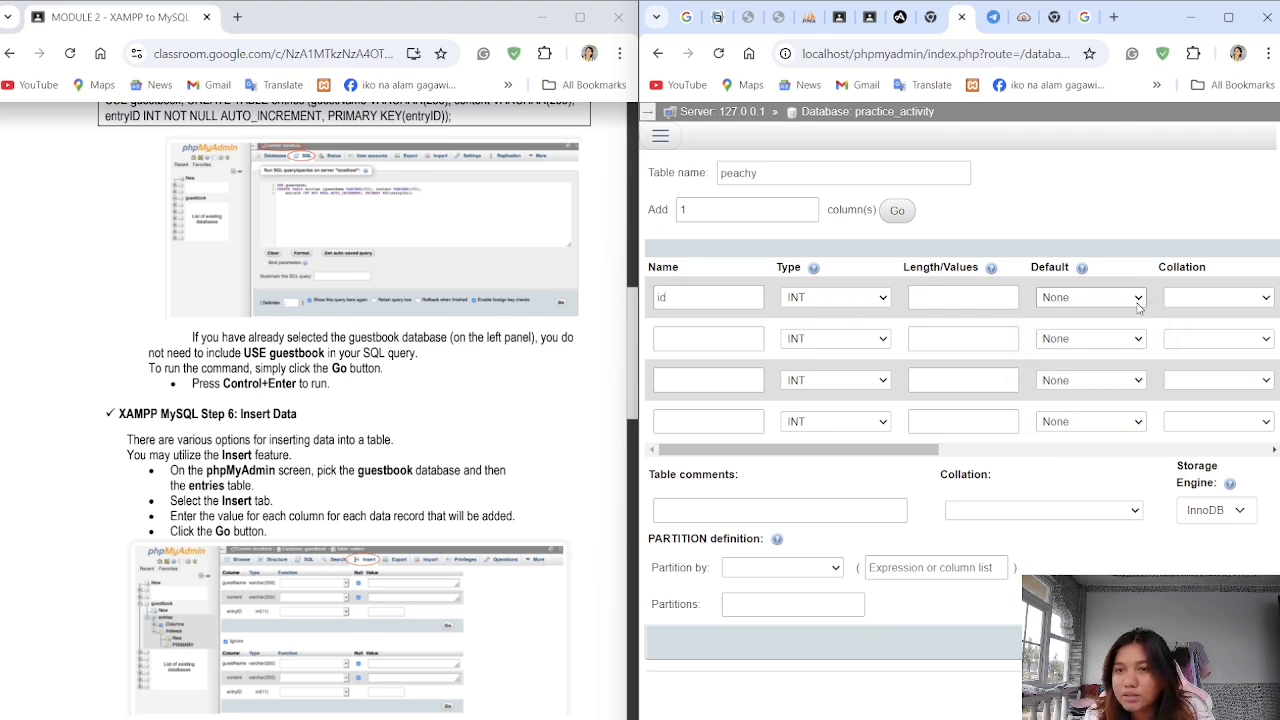
scroll(1180, 327, "right", 3)
scroll(1180, 327, "right", 3)
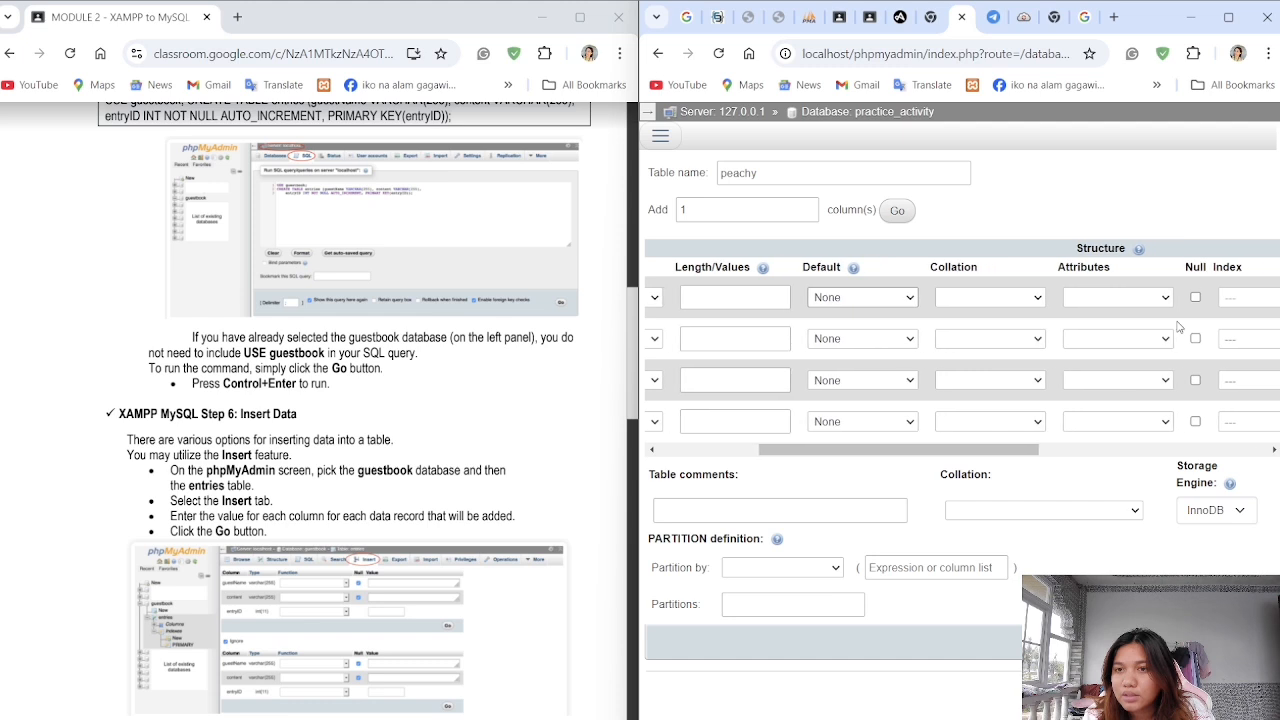
left_click(1141, 298)
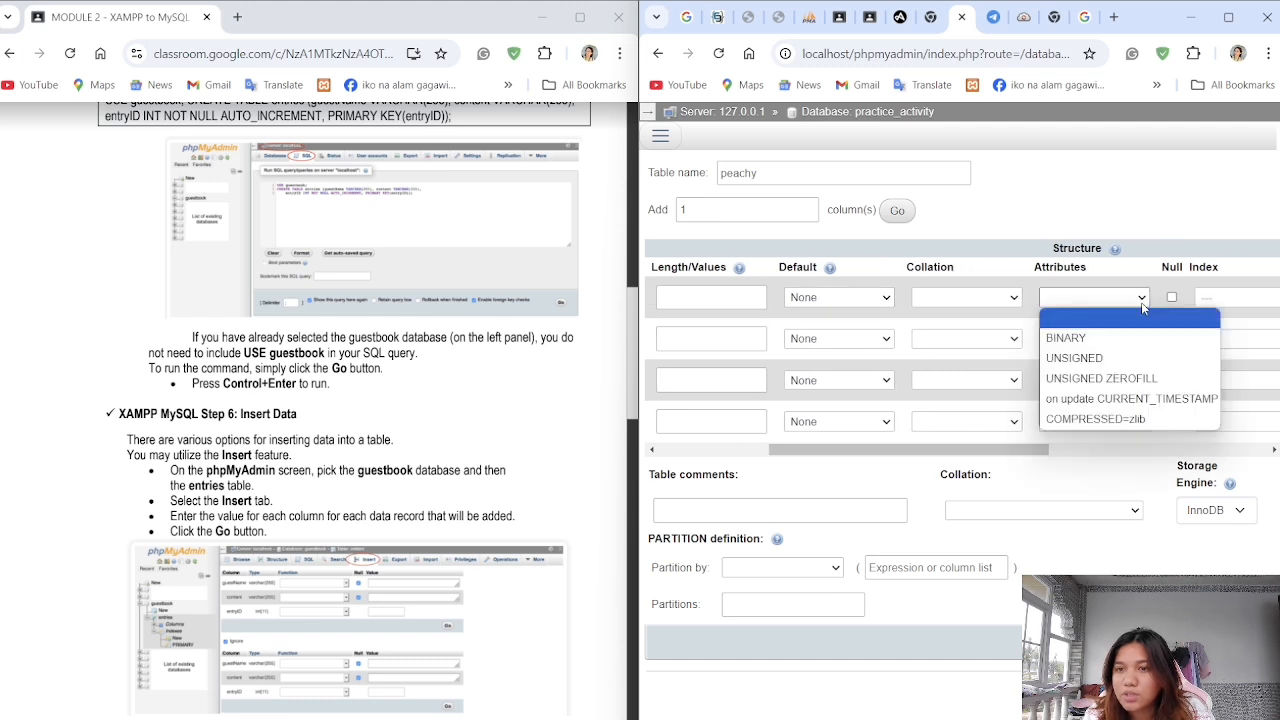
left_click(1141, 302)
scroll(1201, 308, "right", 3)
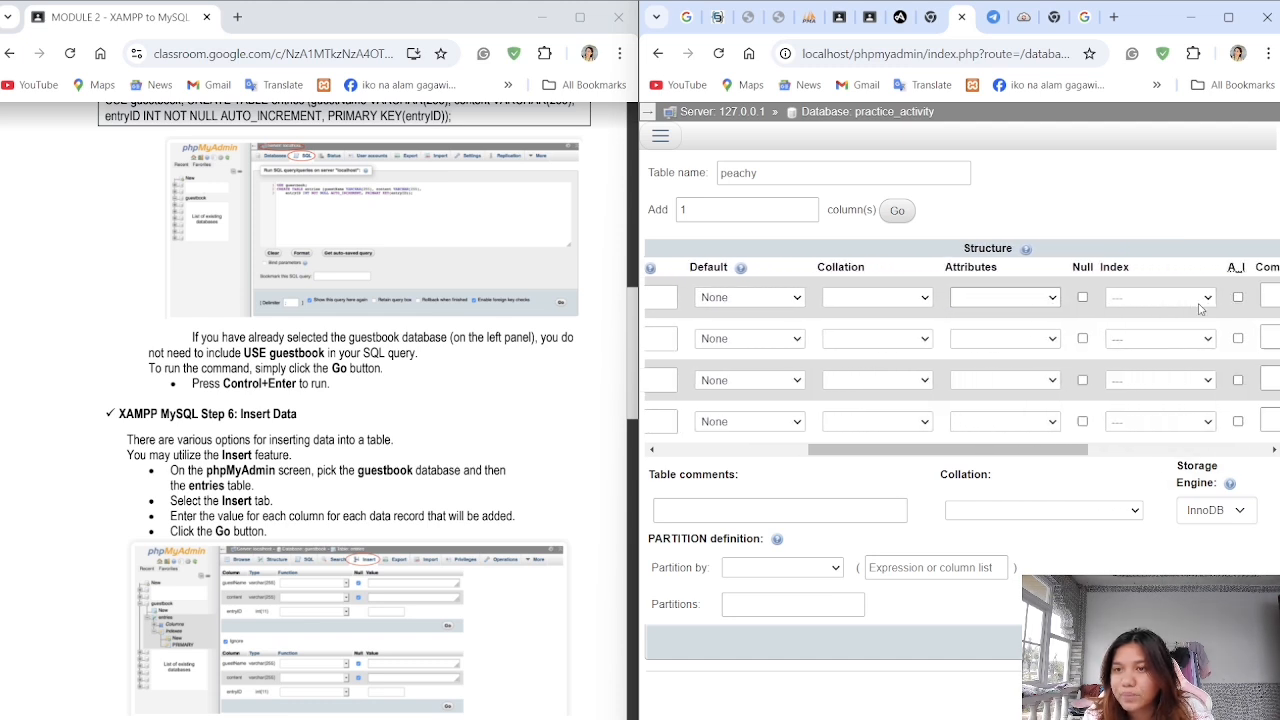
left_click(1200, 300)
left_click(1186, 334)
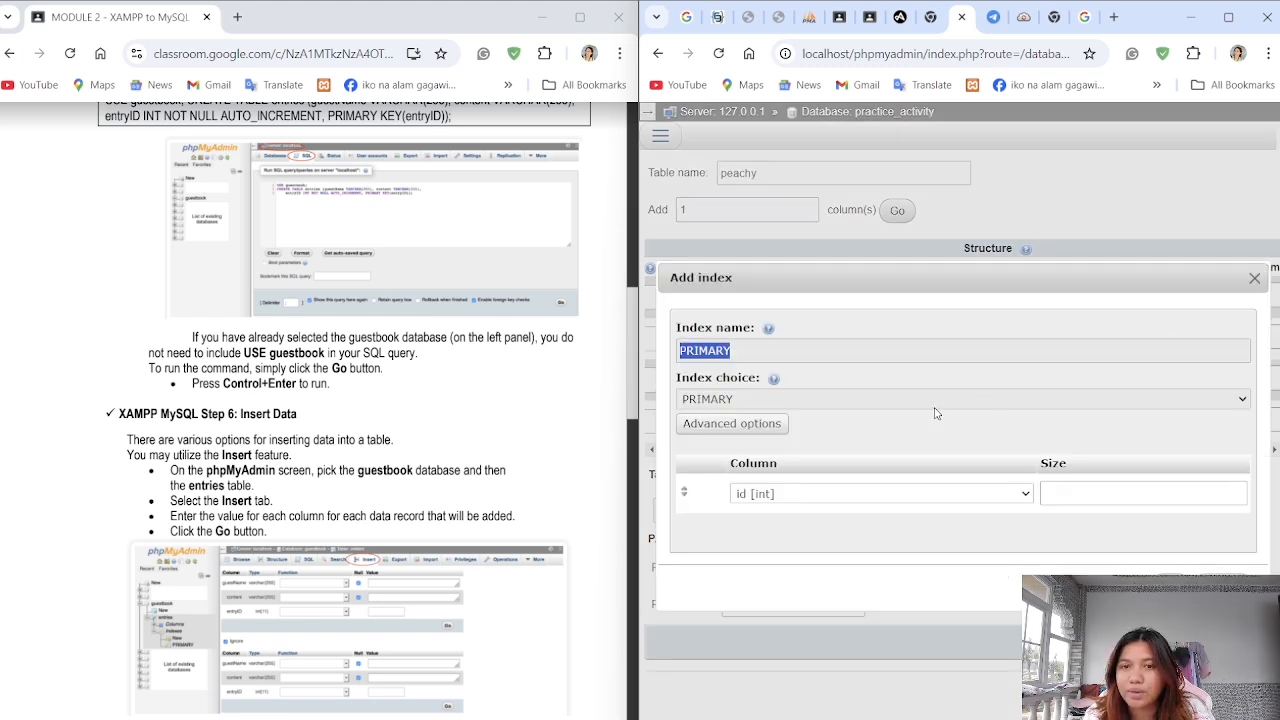
left_click(1180, 588)
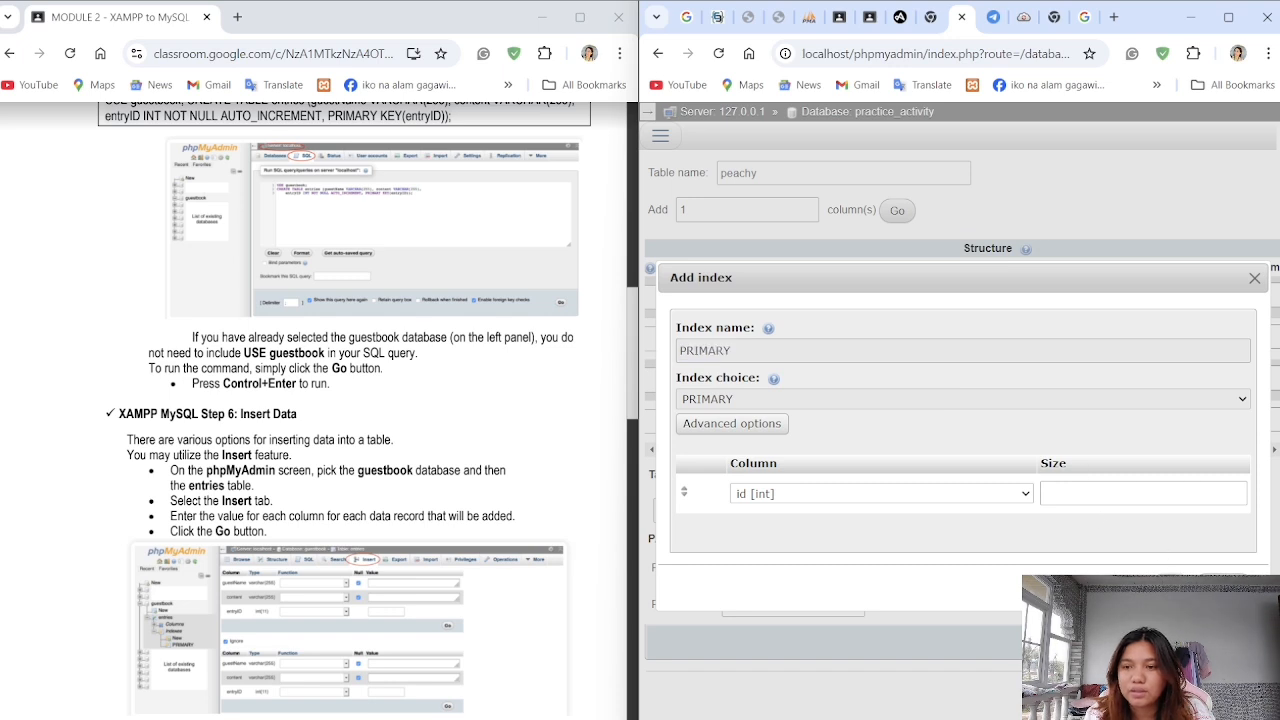
scroll(967, 429, "left", 3)
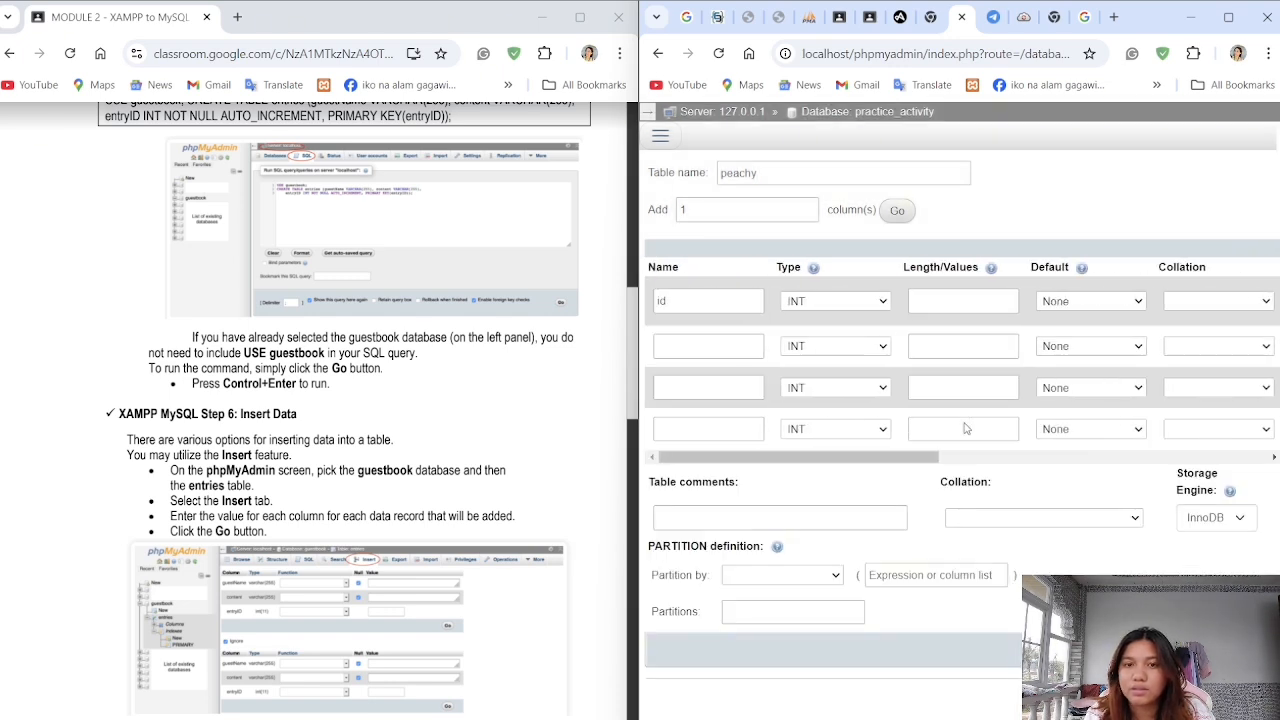
Add fname and lname columns as VARCHAR with length 255.
left_click(664, 350)
type("fname")
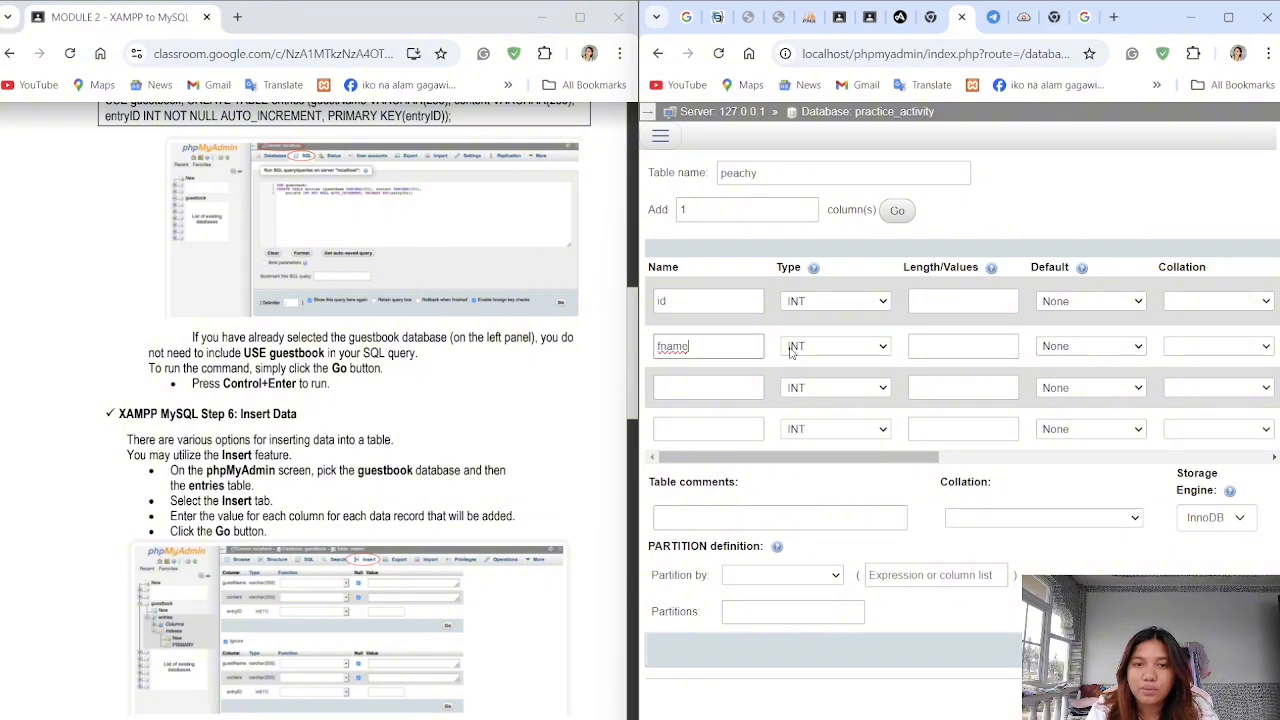
left_click(791, 351)
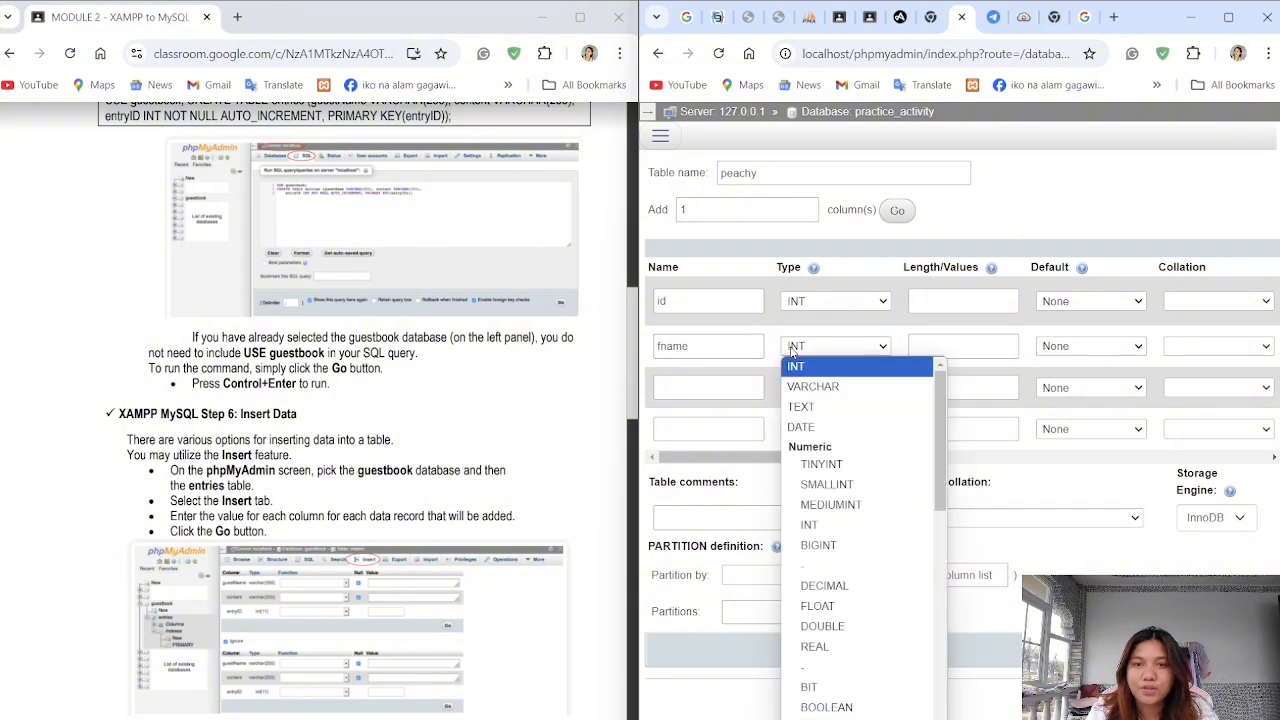
left_click(822, 388)
left_click(990, 347)
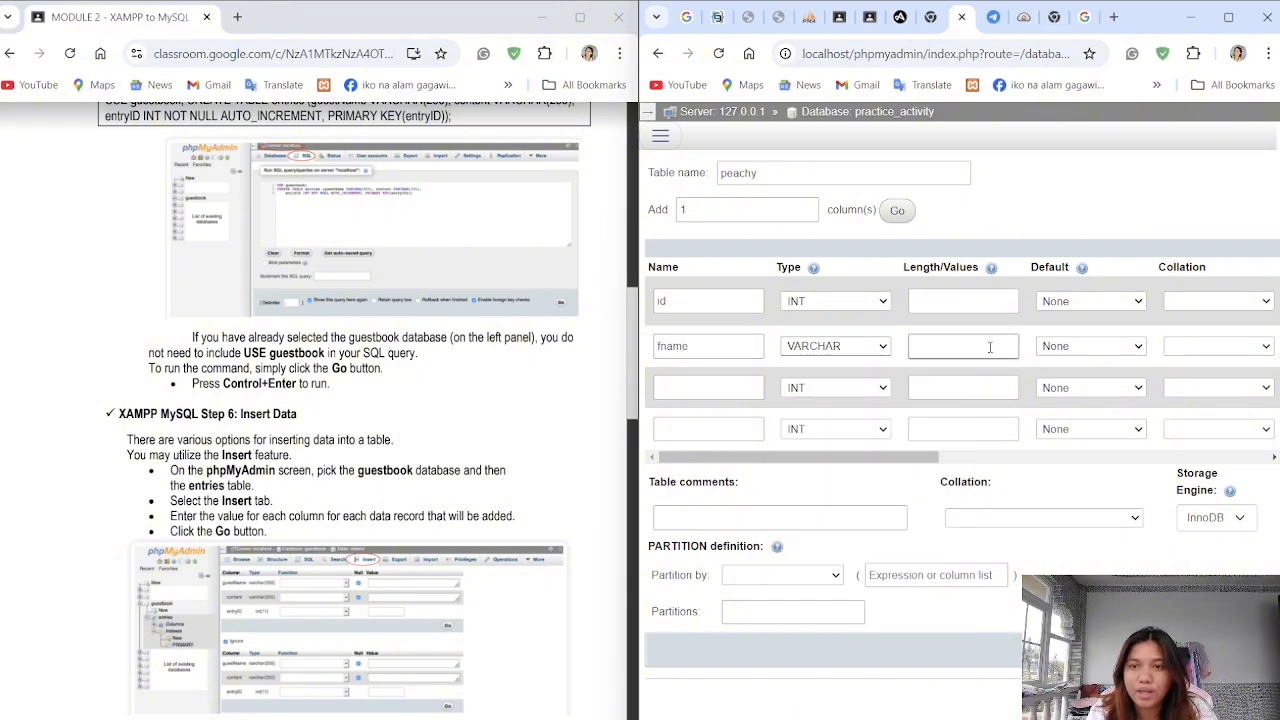
type("255")
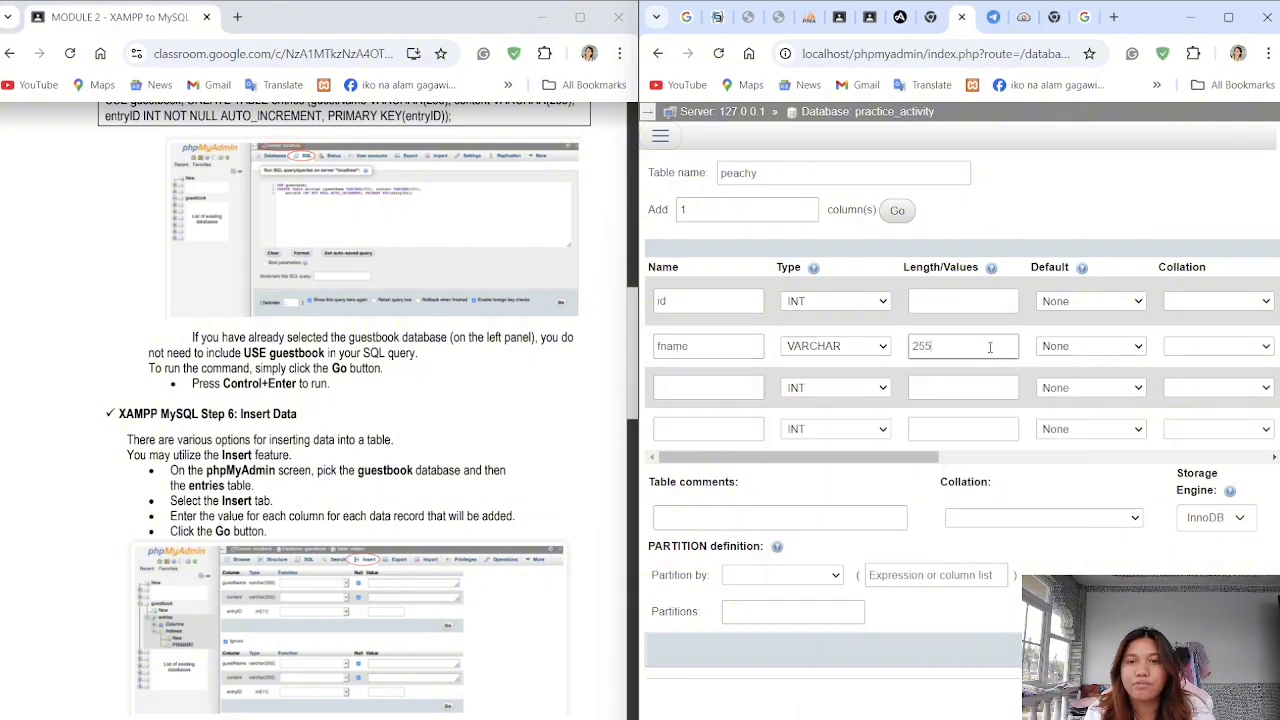
left_click(703, 386)
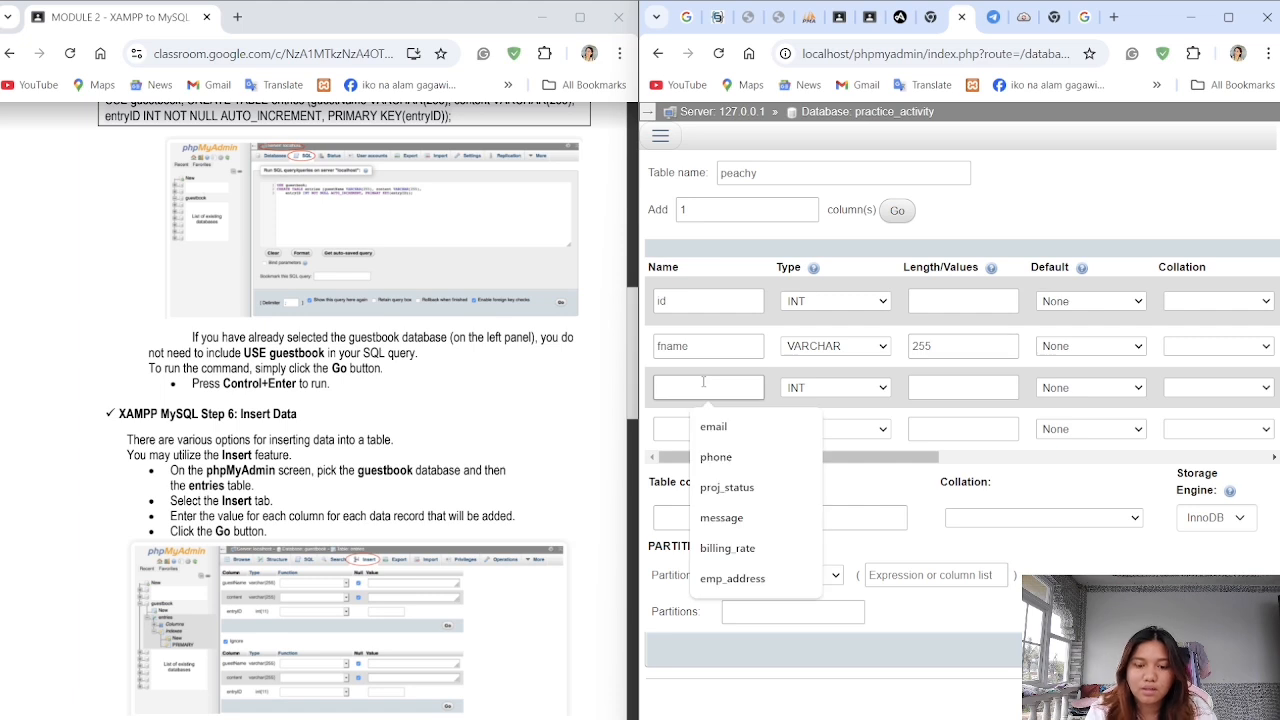
type("lname")
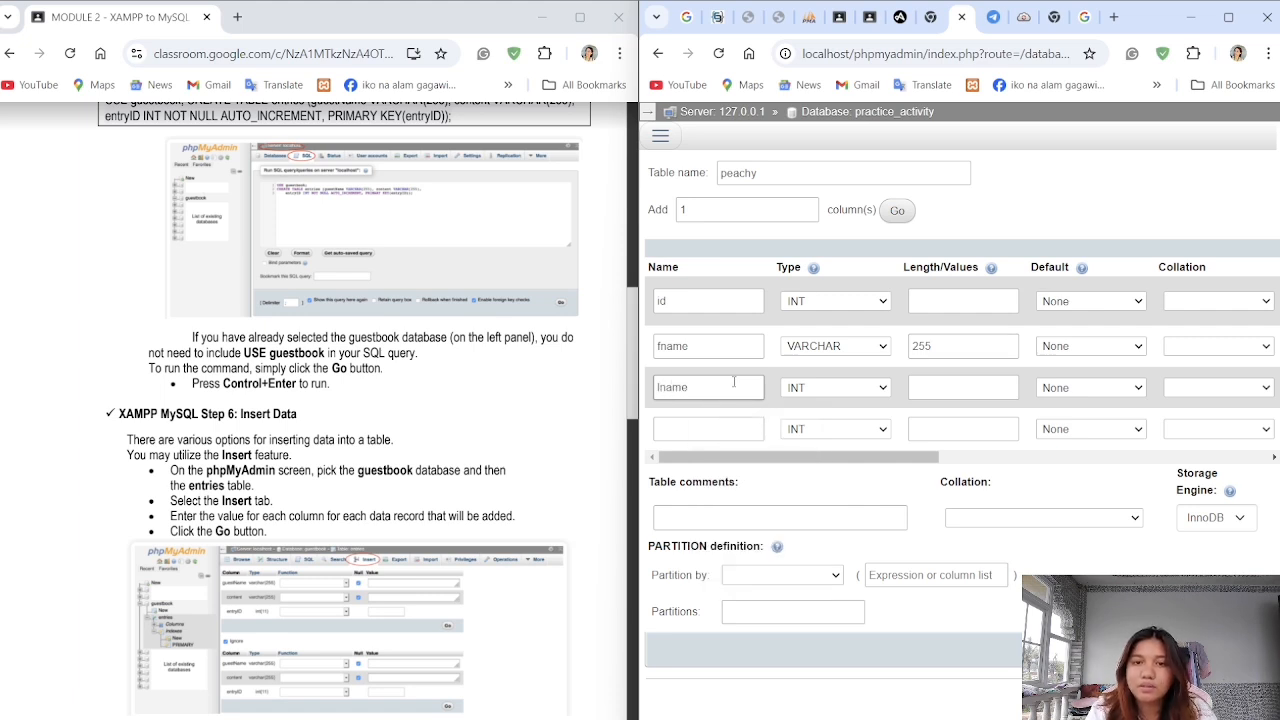
left_click(835, 387)
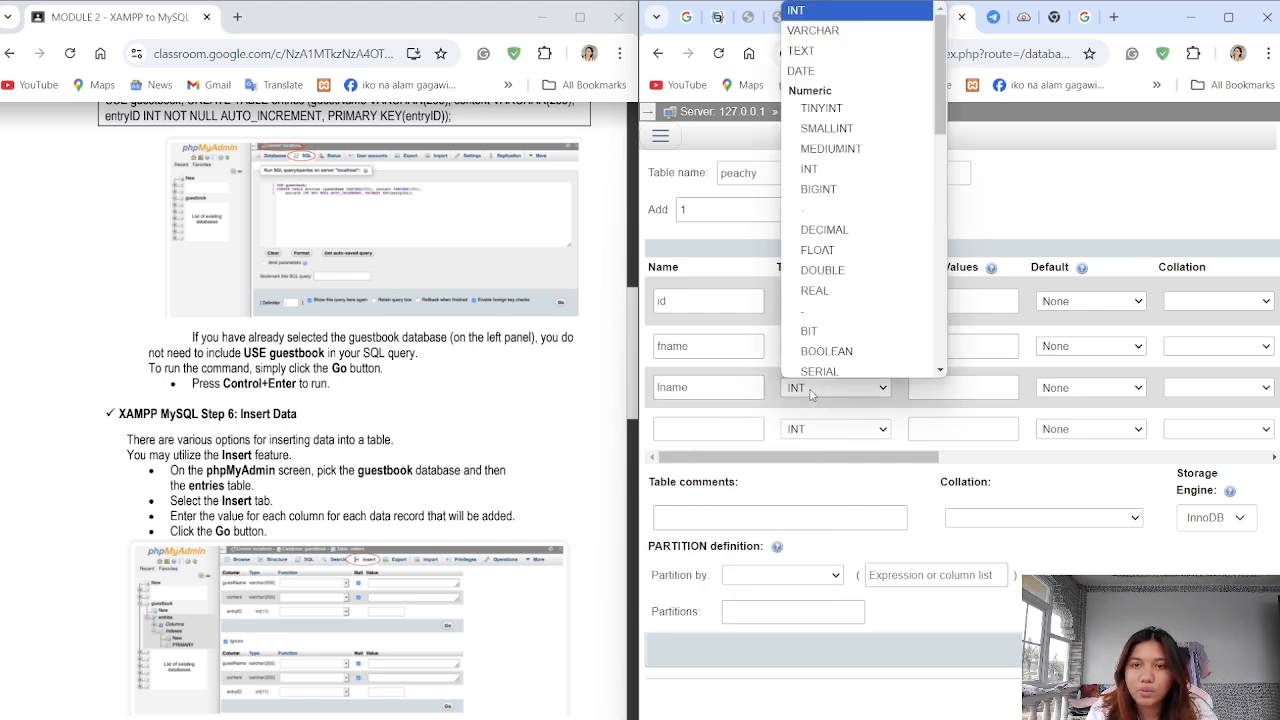
left_click(830, 30)
left_click(916, 388)
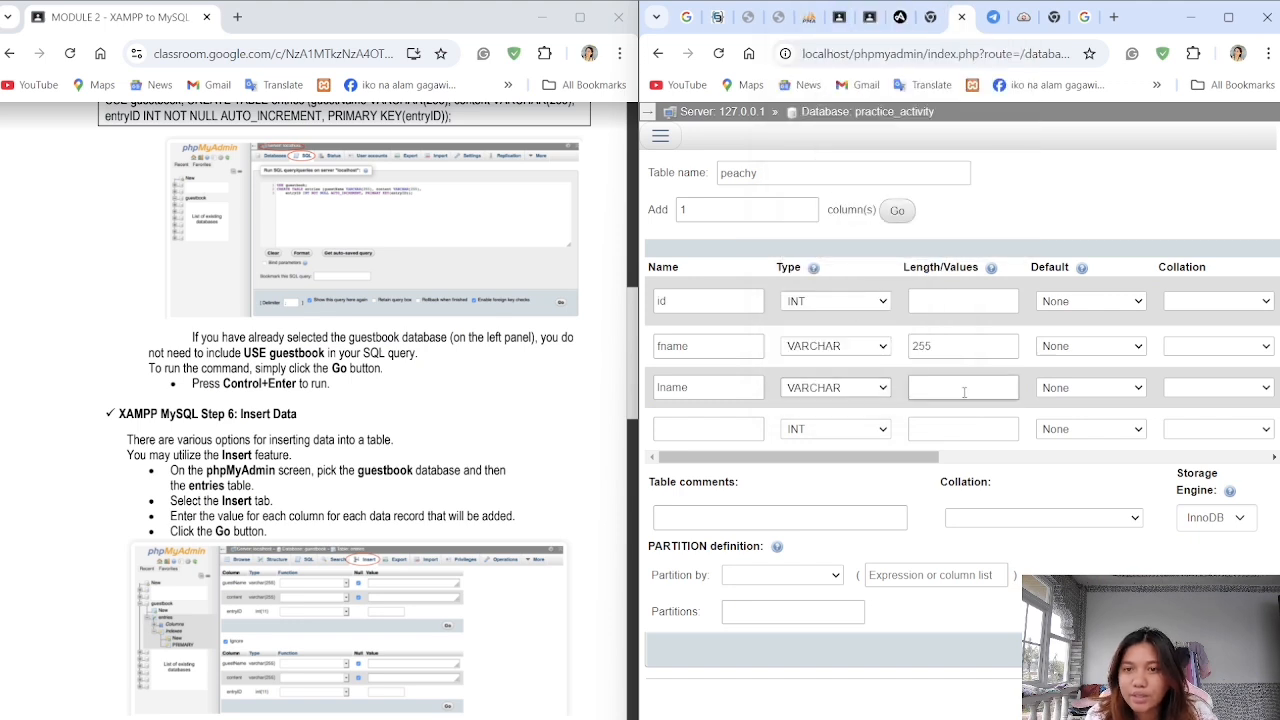
type("255")
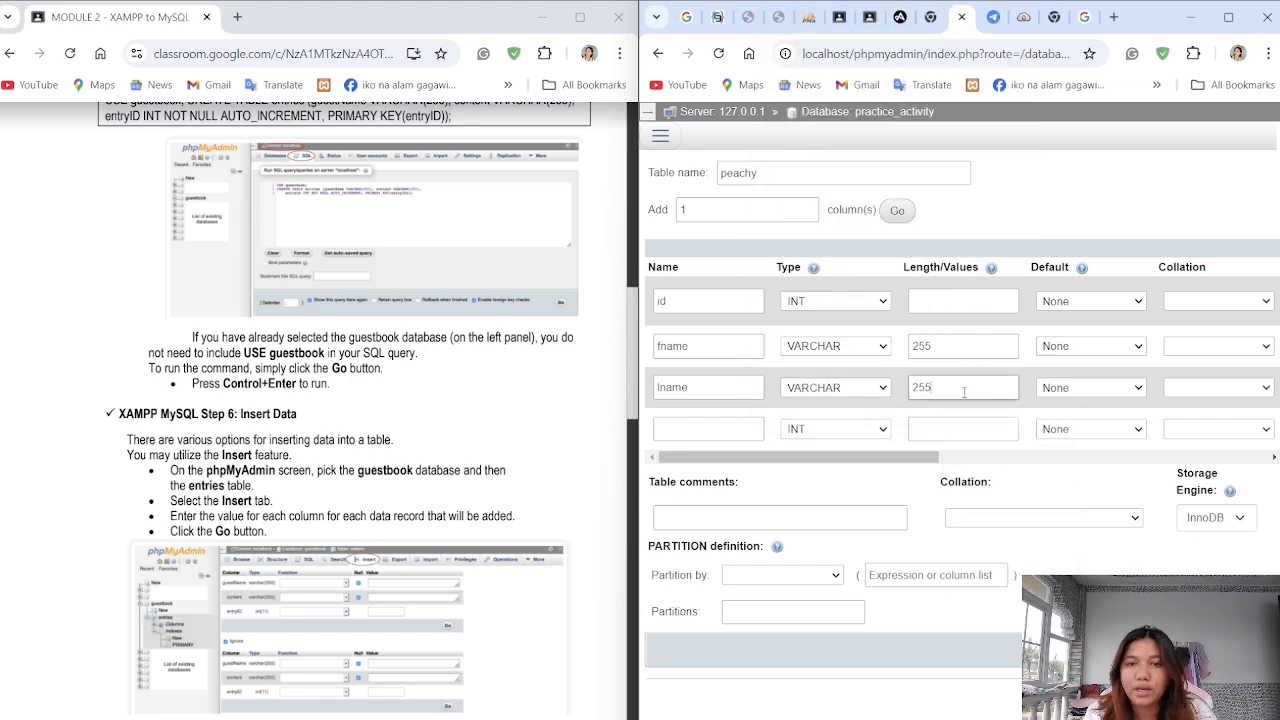
left_click(720, 428)
Add an INT age column and save the peachy table.
left_click(720, 428)
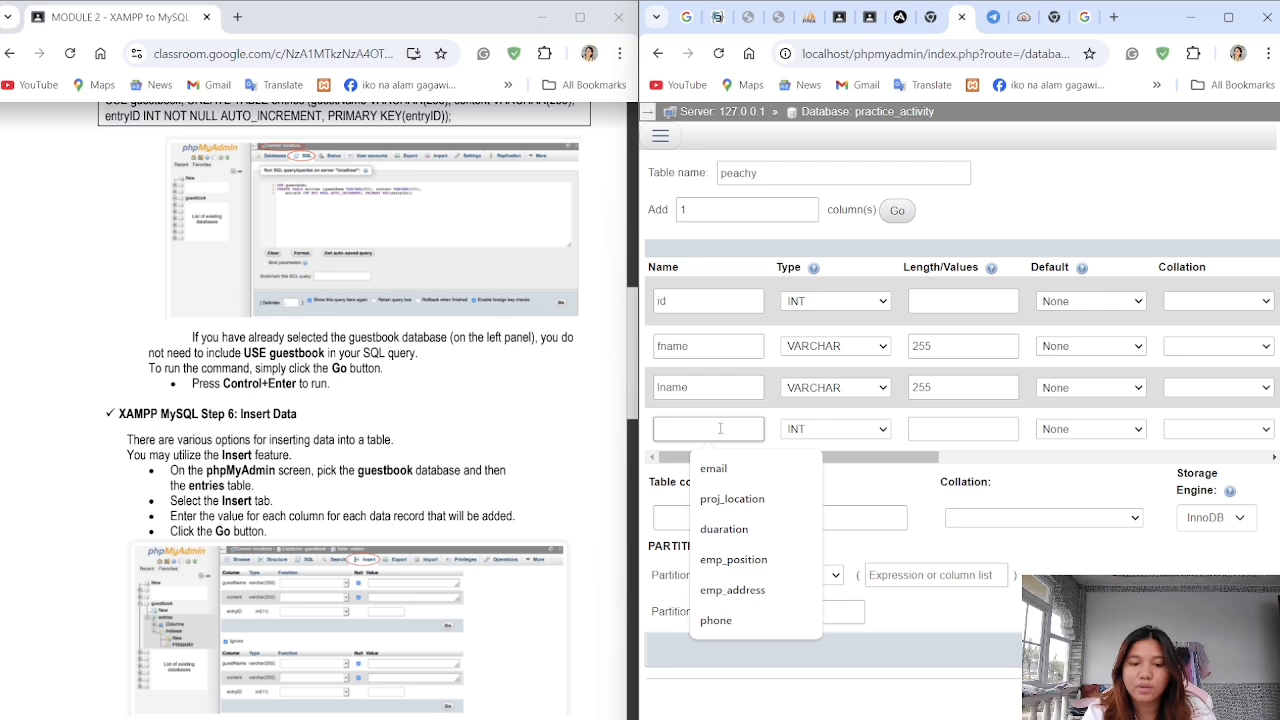
type("age")
left_click(815, 430)
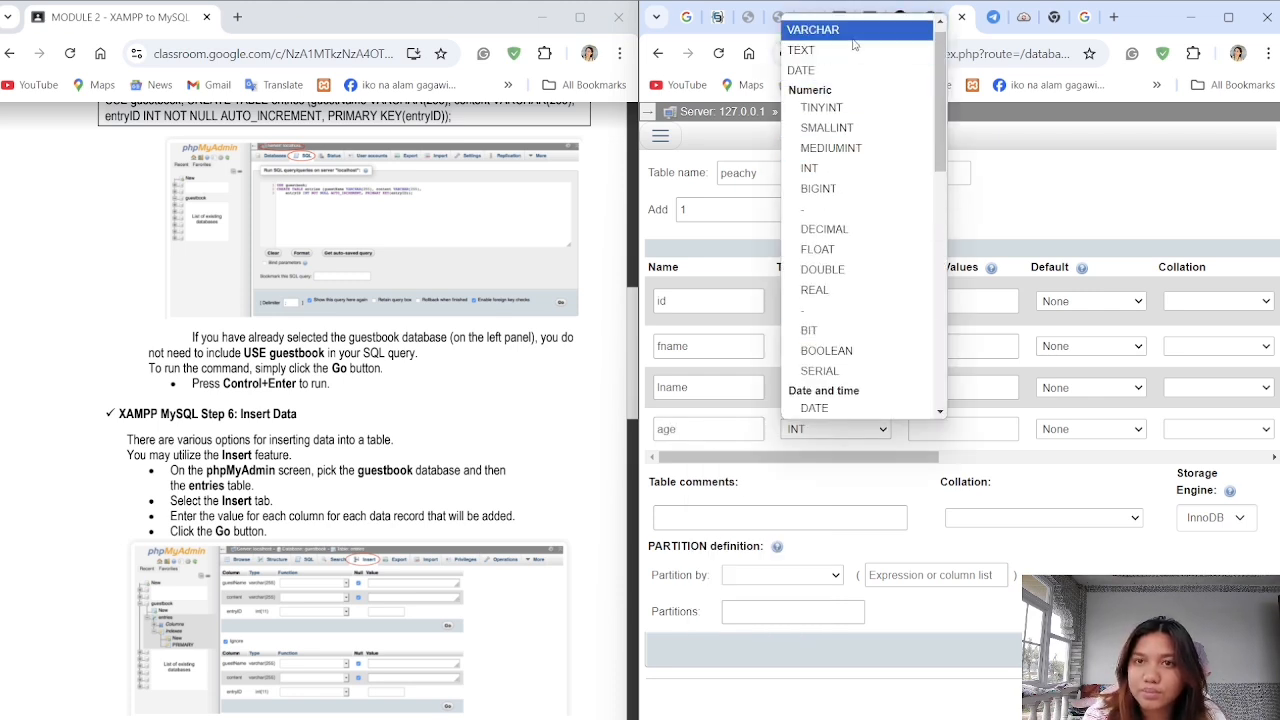
left_click(838, 432)
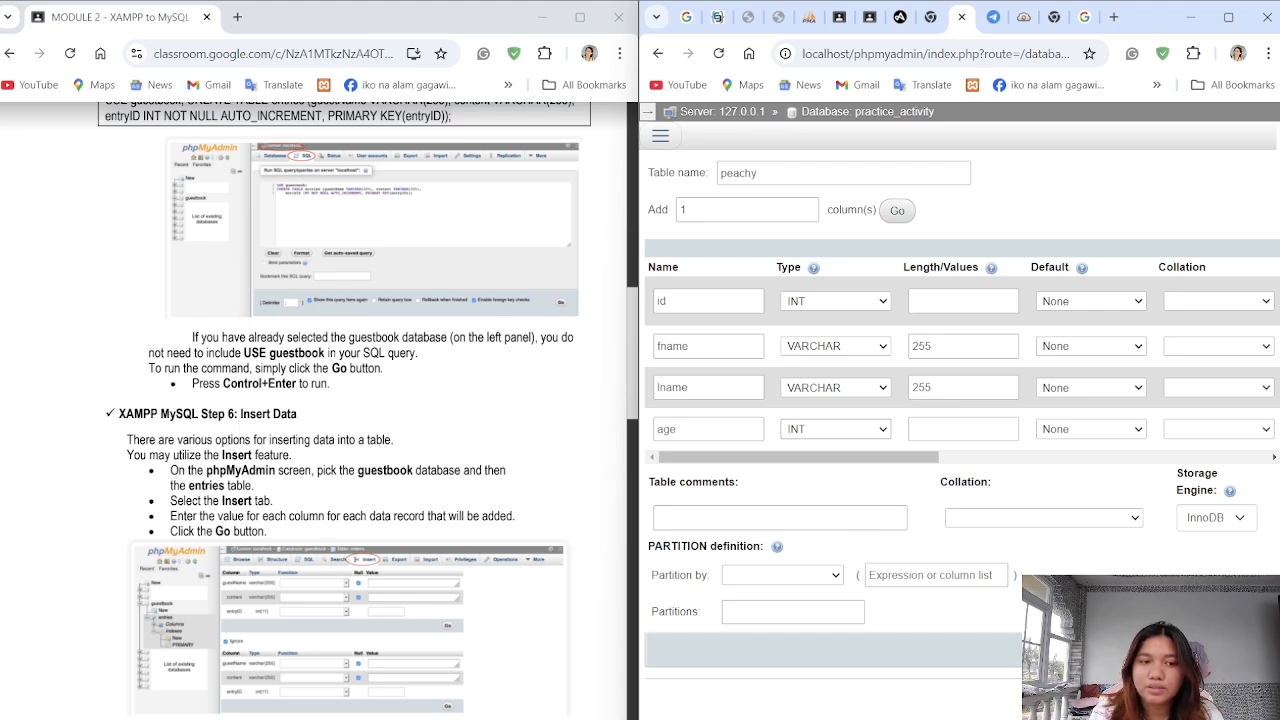
left_click(1238, 650)
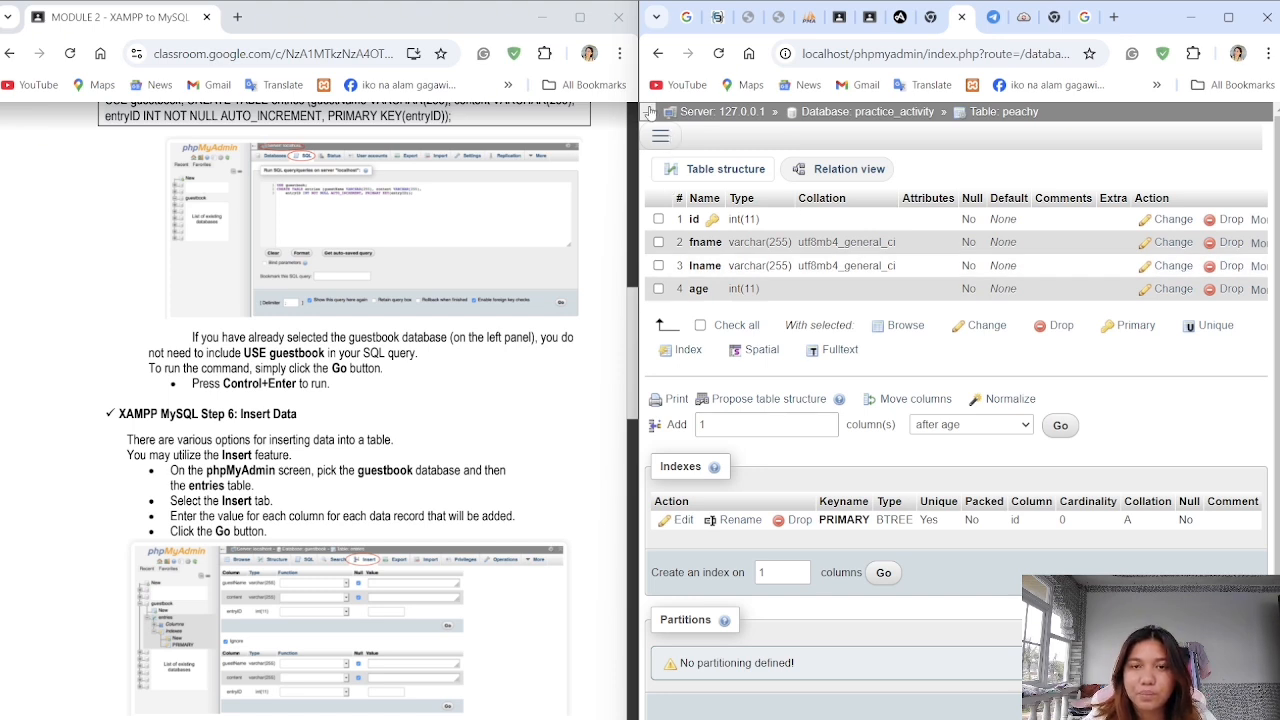
Browse peachy in practice_activity, showing zero rows under id, fname, lname and age.
left_click(650, 112)
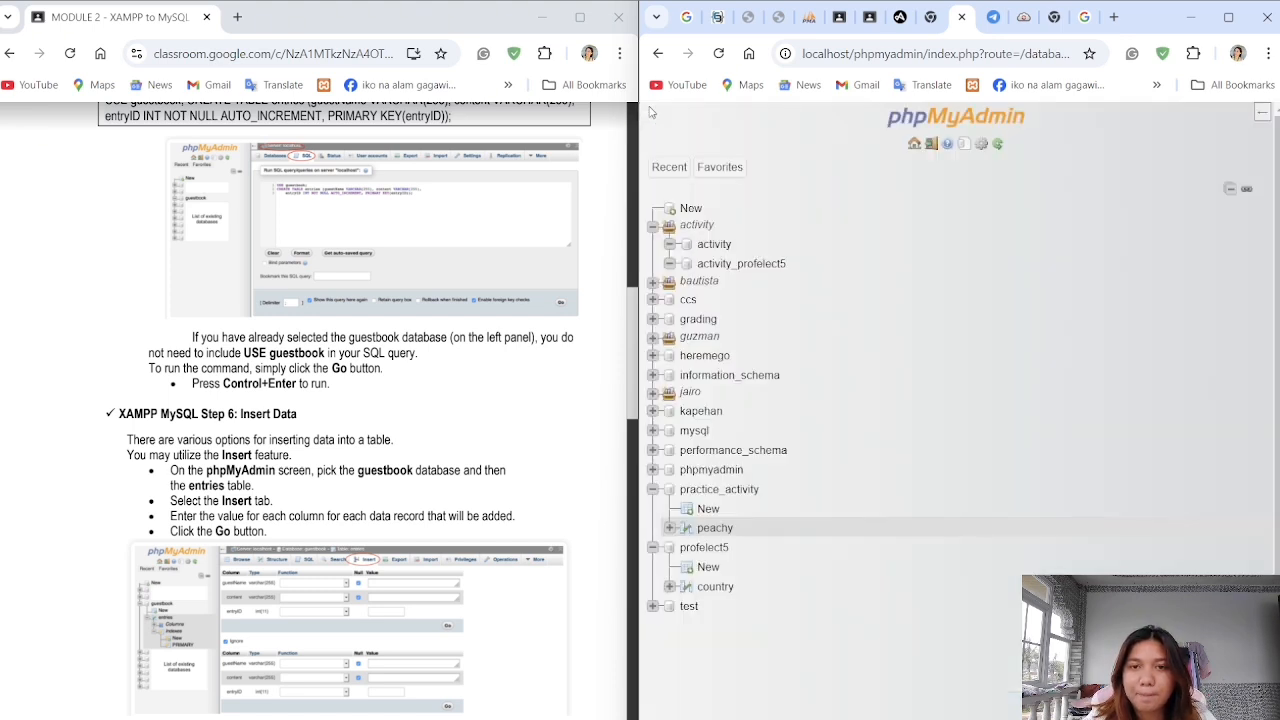
left_click(727, 528)
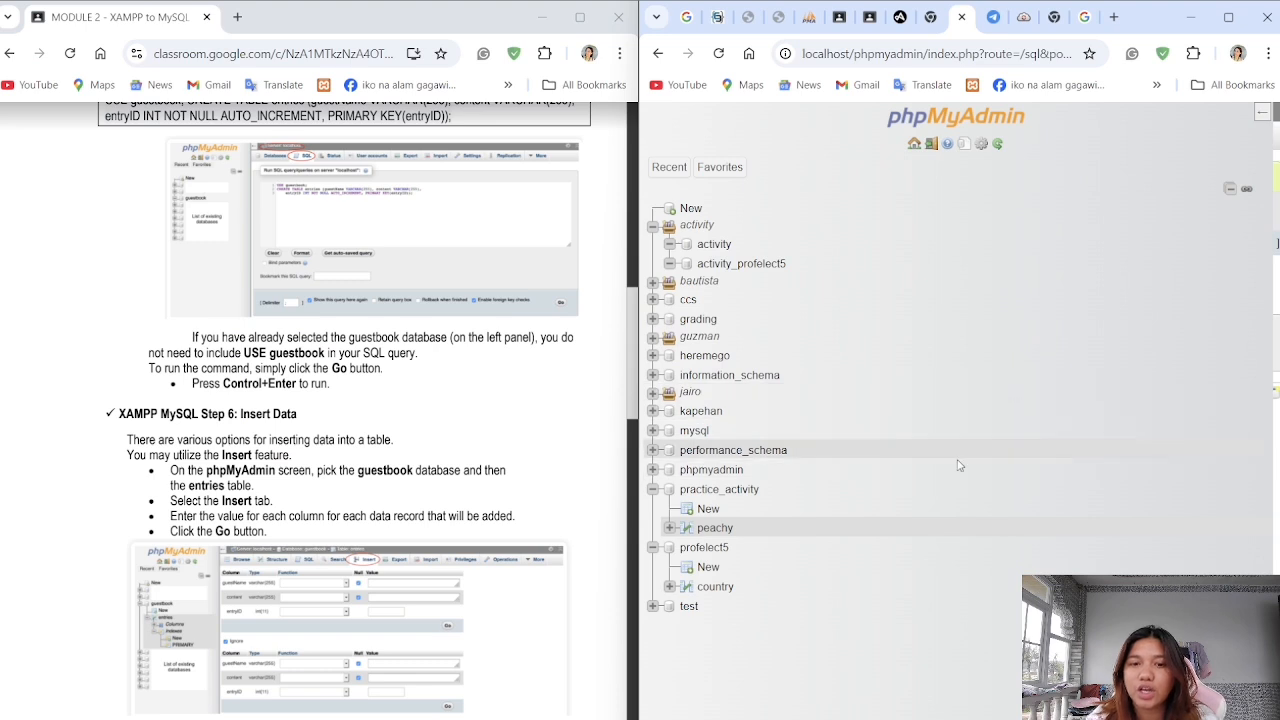
left_click(728, 531)
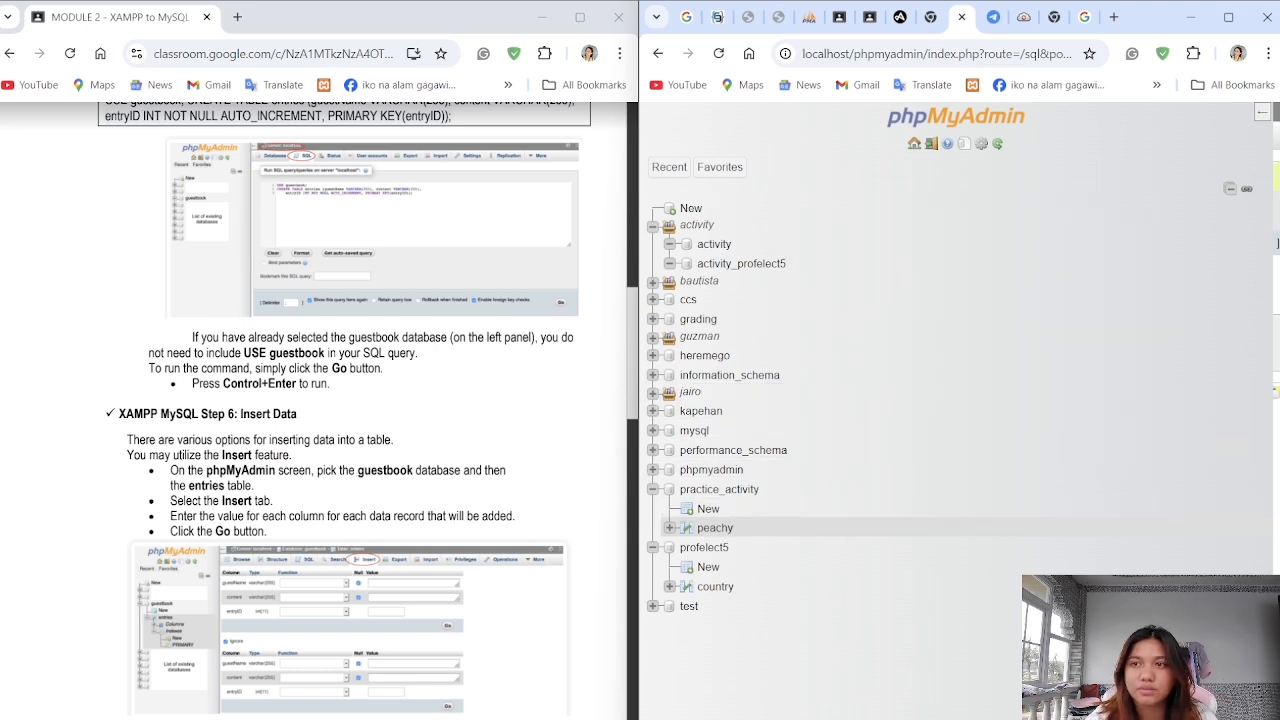
left_click(1263, 112)
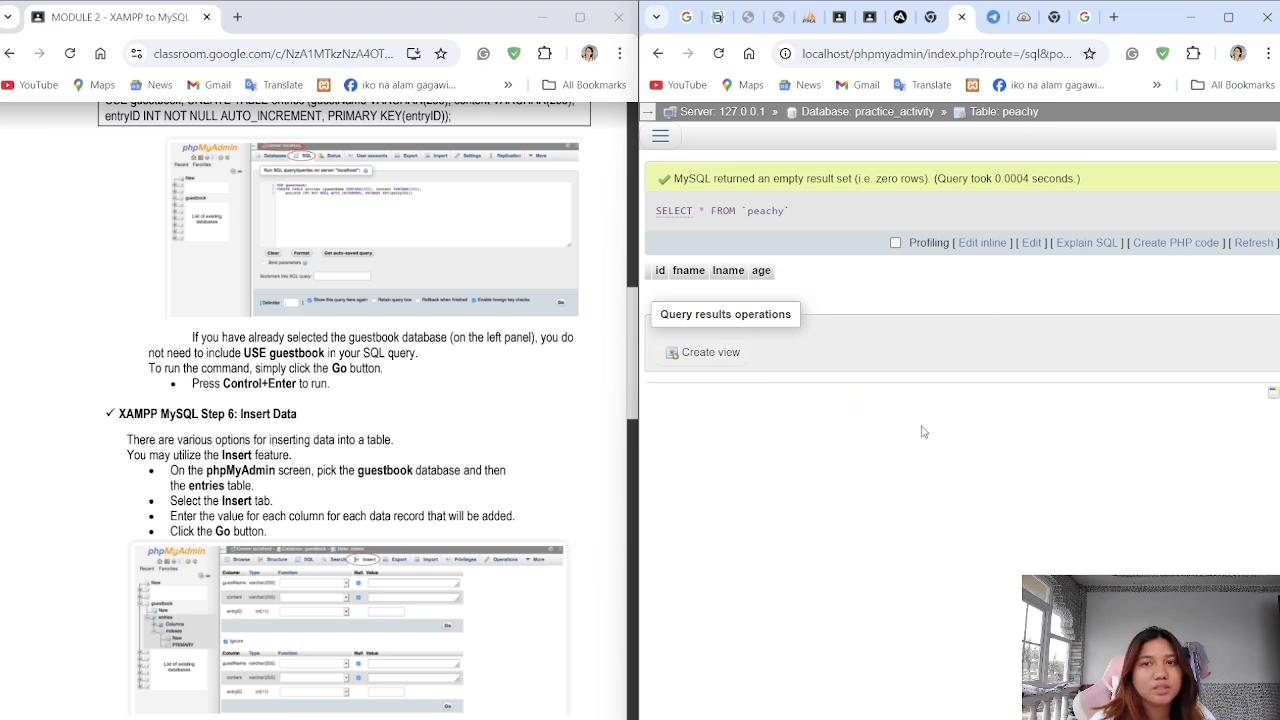
Insert a peachy row with id 1, the person's first and last names, and age 22.
left_click(660, 136)
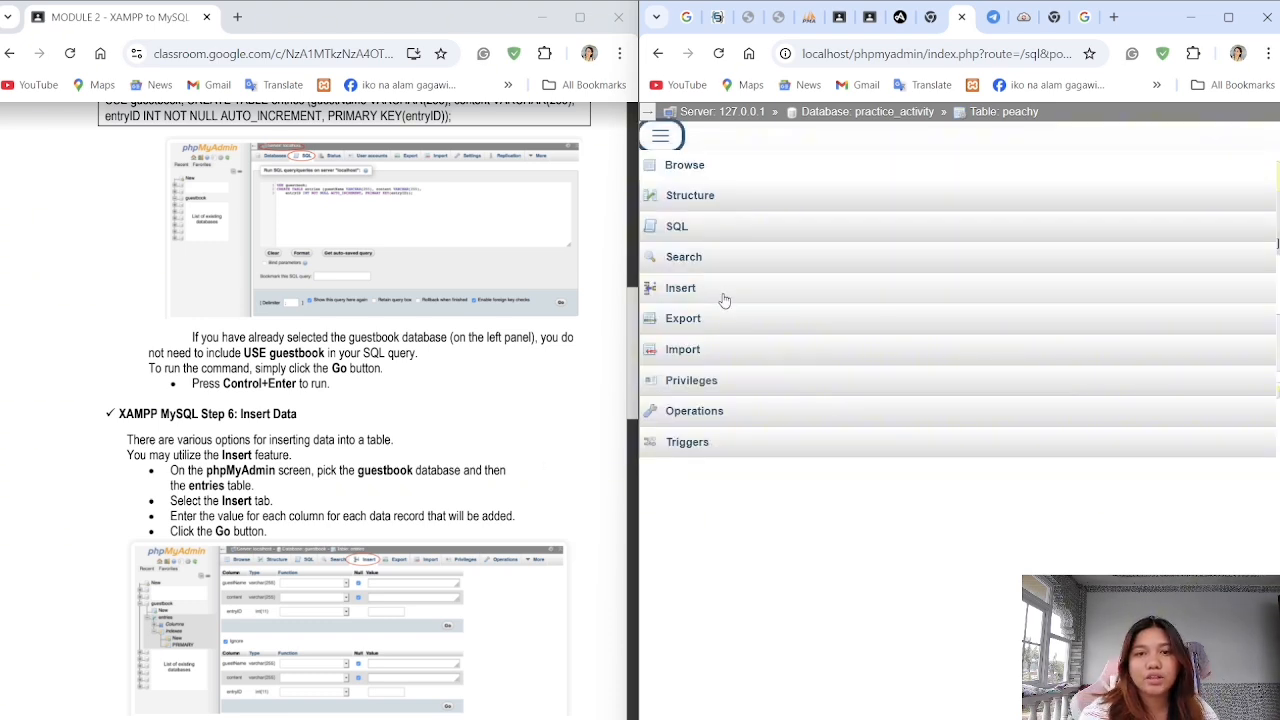
left_click(724, 292)
left_click(1030, 199)
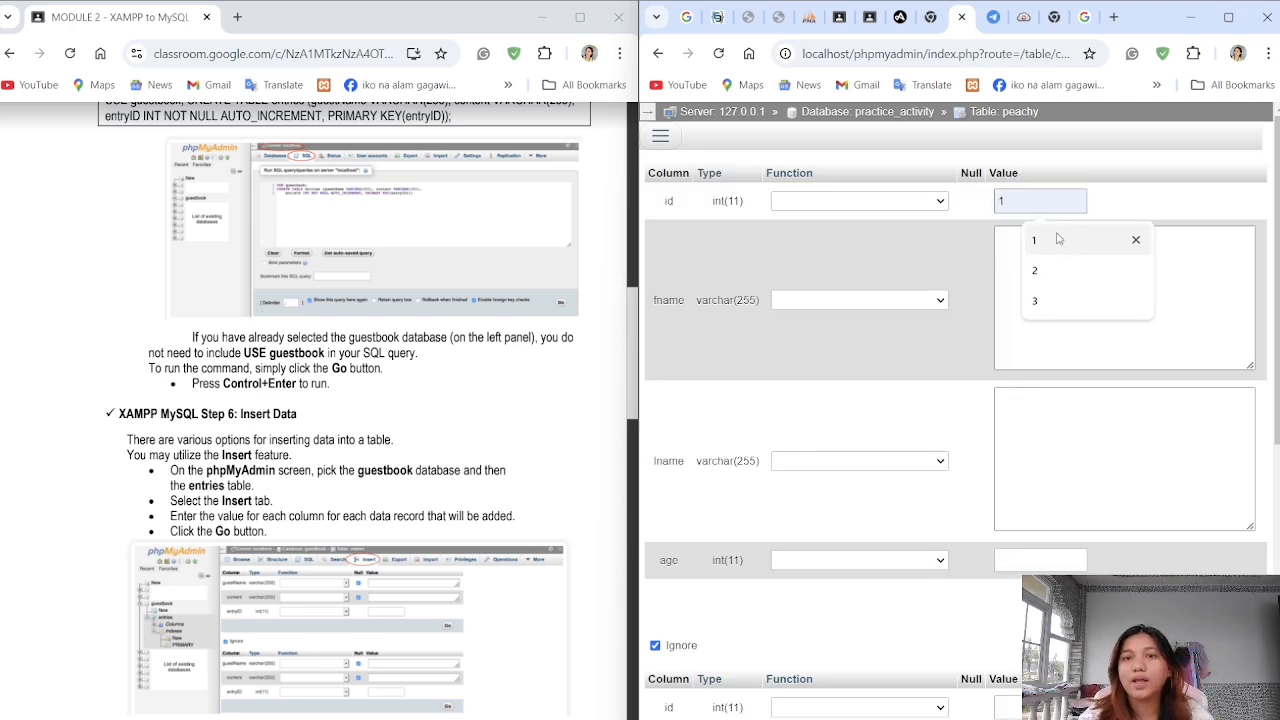
left_click(1058, 239)
left_click(1062, 282)
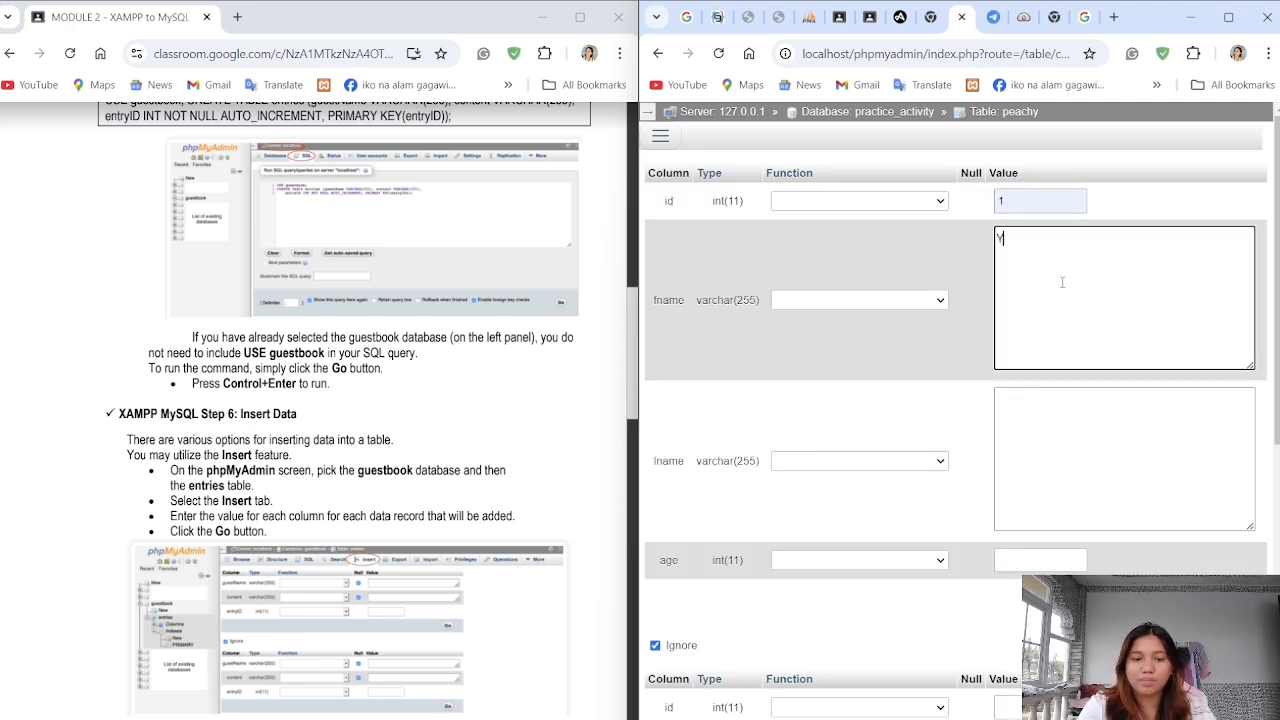
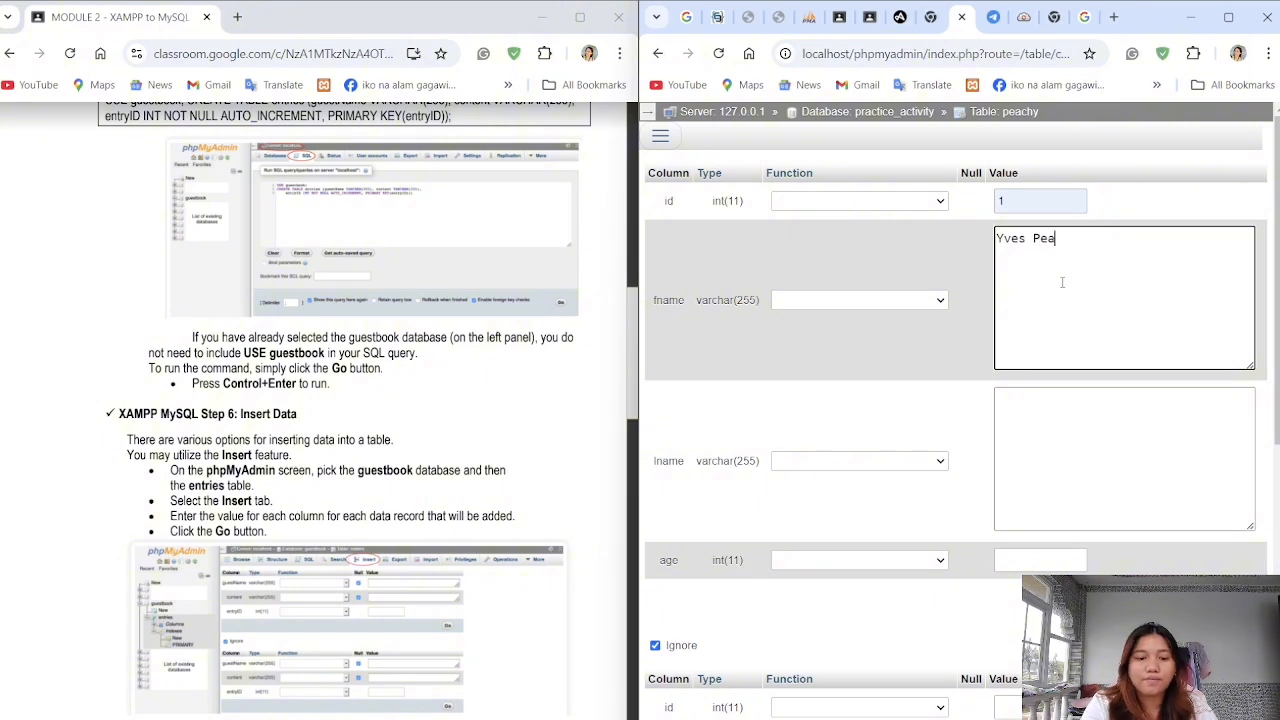
left_click(1052, 428)
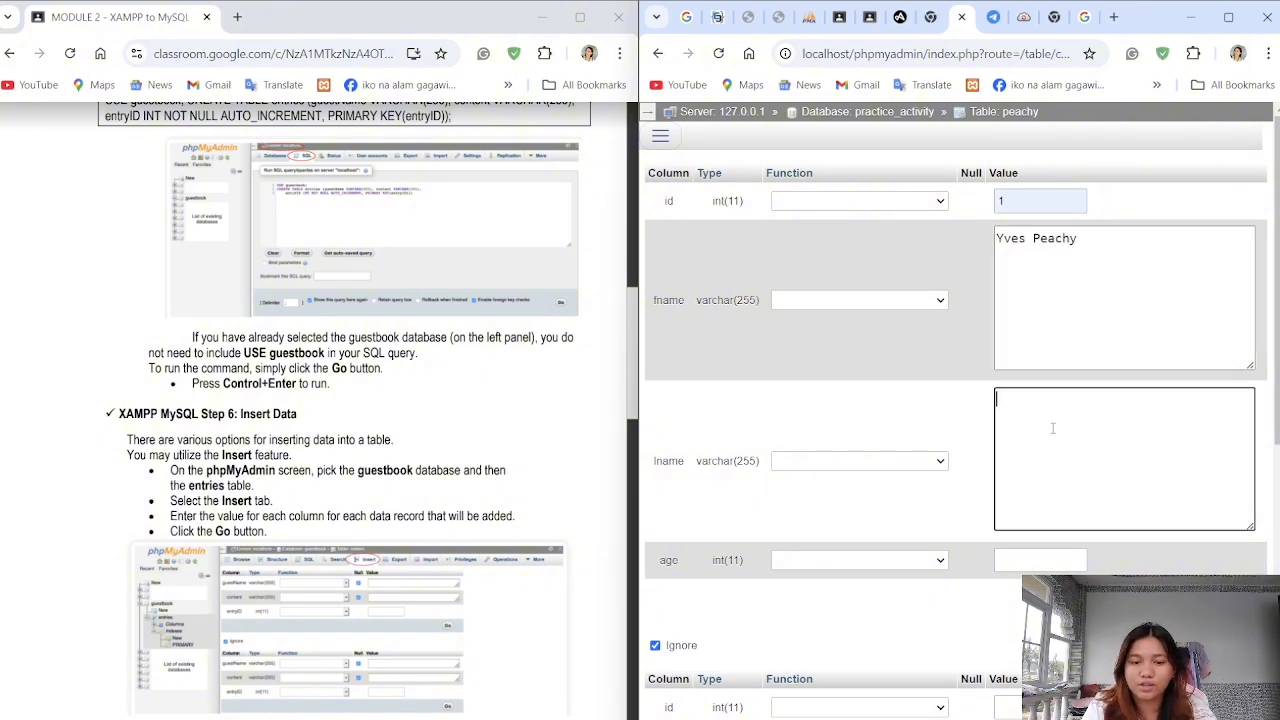
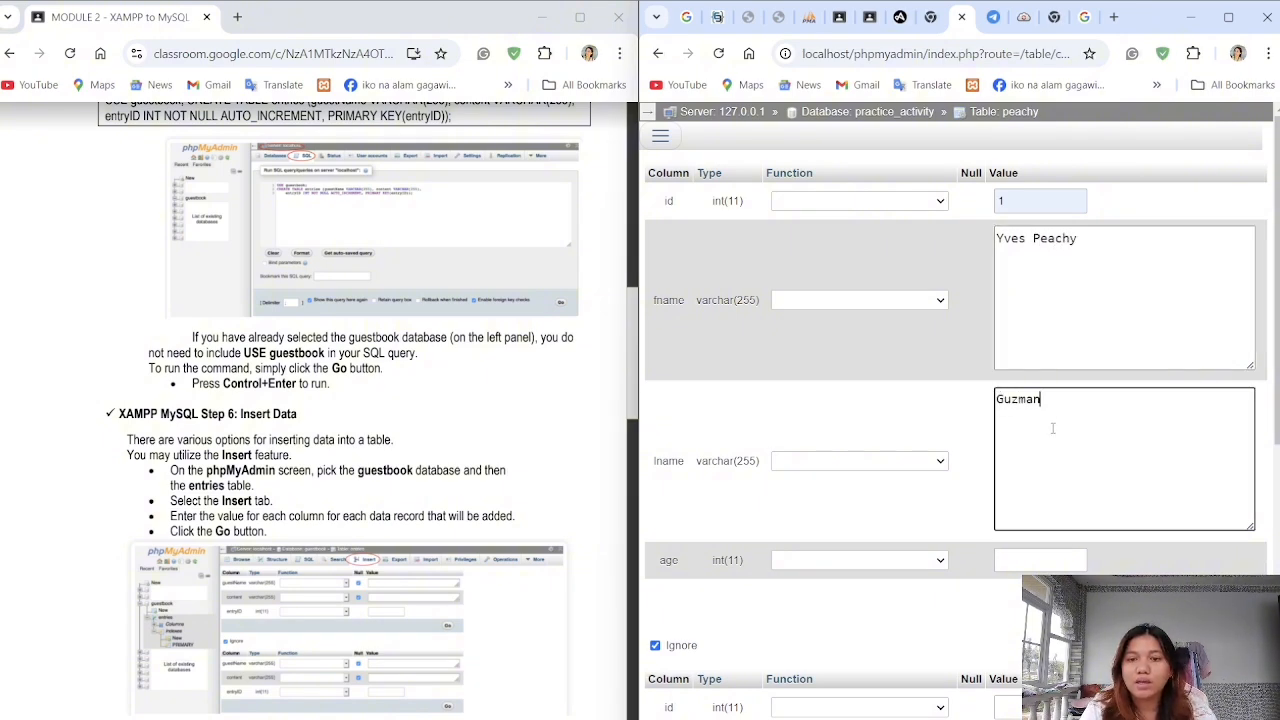
left_click(1037, 564)
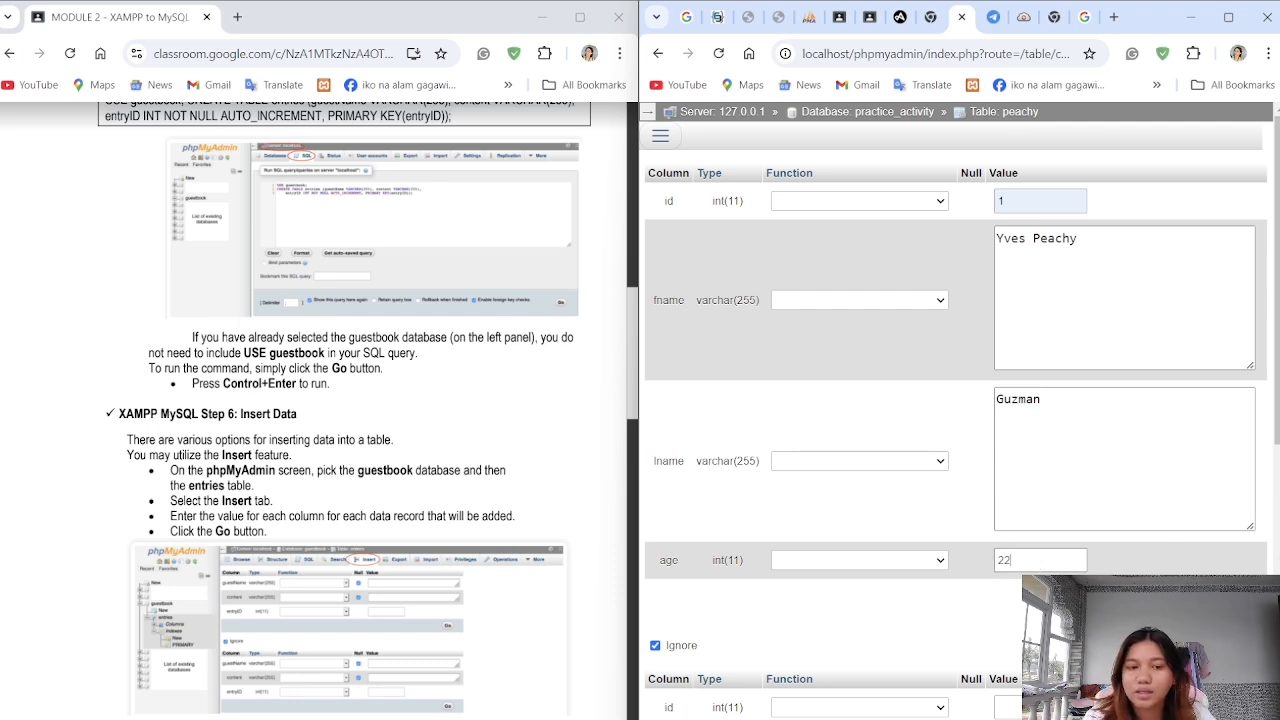
key("Return")
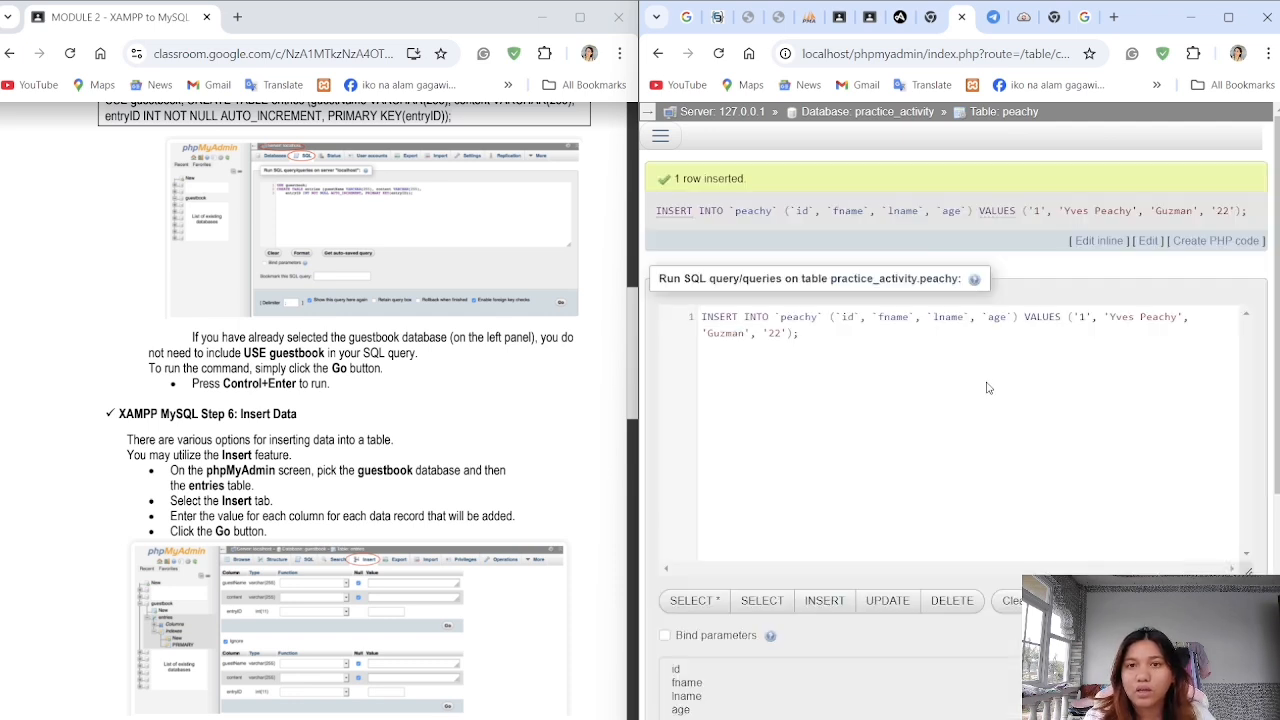
Browse peachy to show its single inserted row.
scroll(1037, 490, "down", 1)
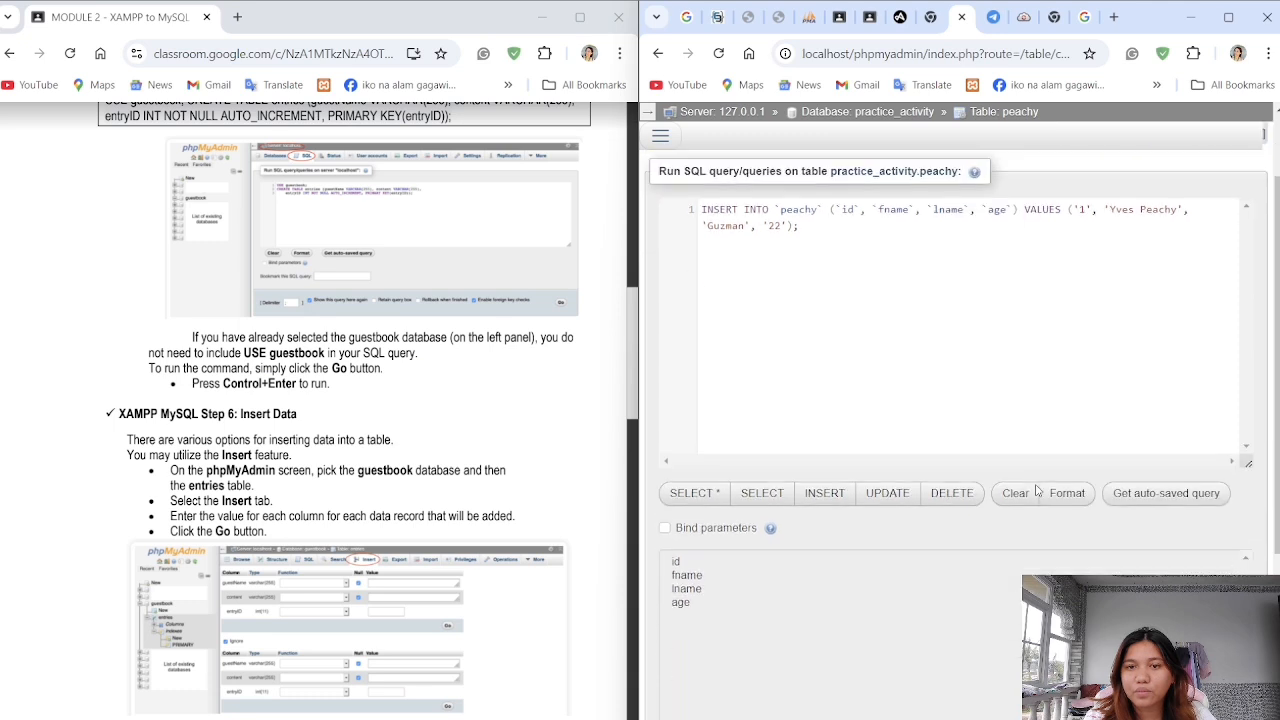
scroll(1037, 490, "down", 2)
scroll(1037, 490, "up", 3)
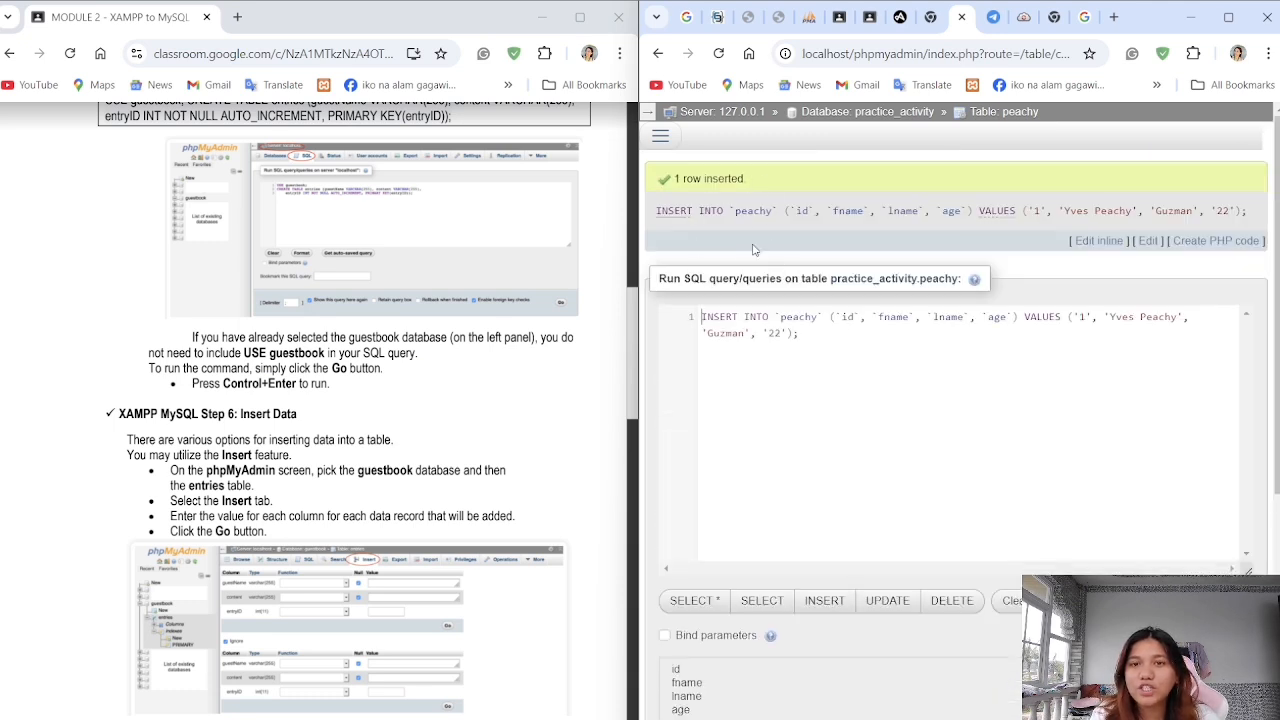
left_click(661, 138)
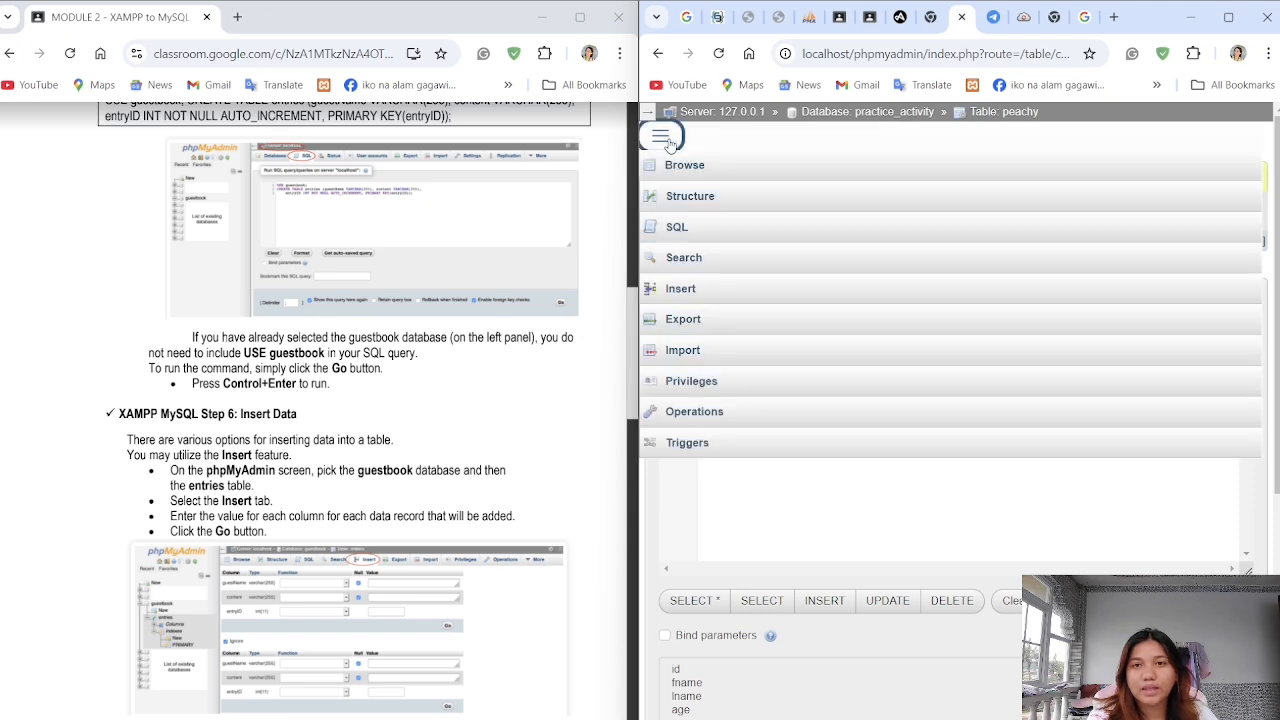
left_click(704, 167)
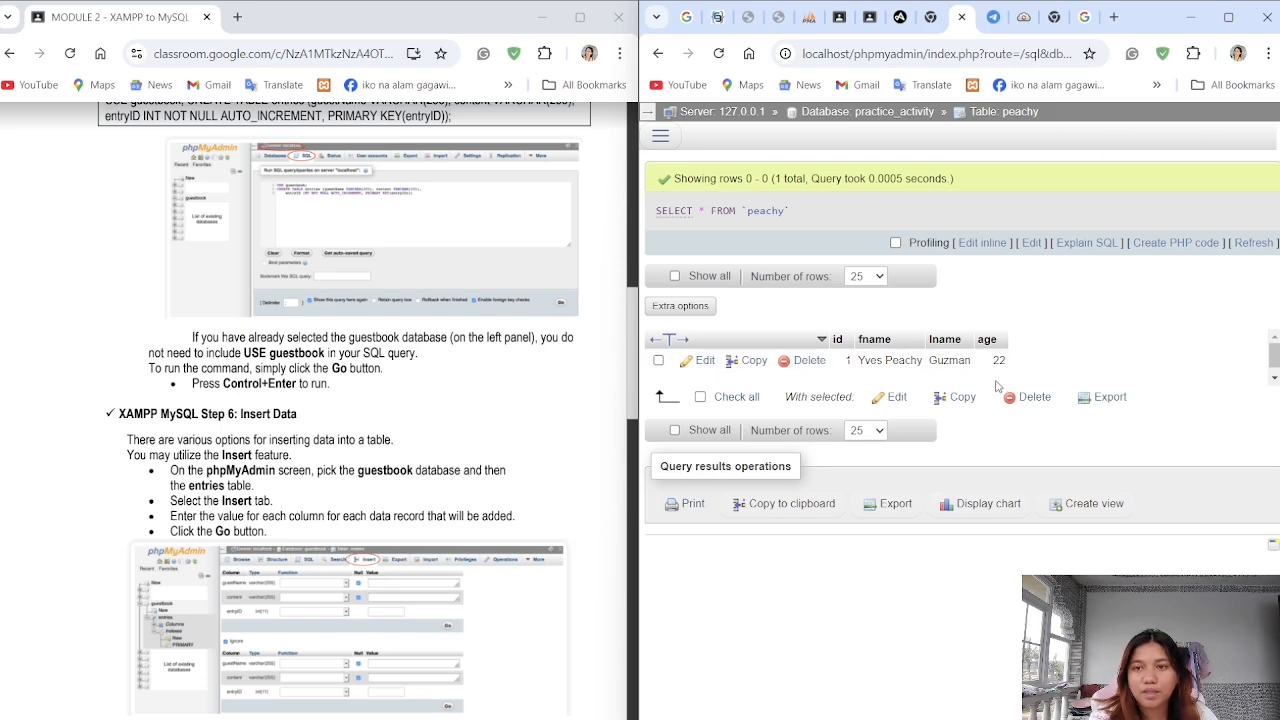
Scroll the Classroom module down to the Step 9: Export SQL File instructions.
scroll(484, 620, "down", 5)
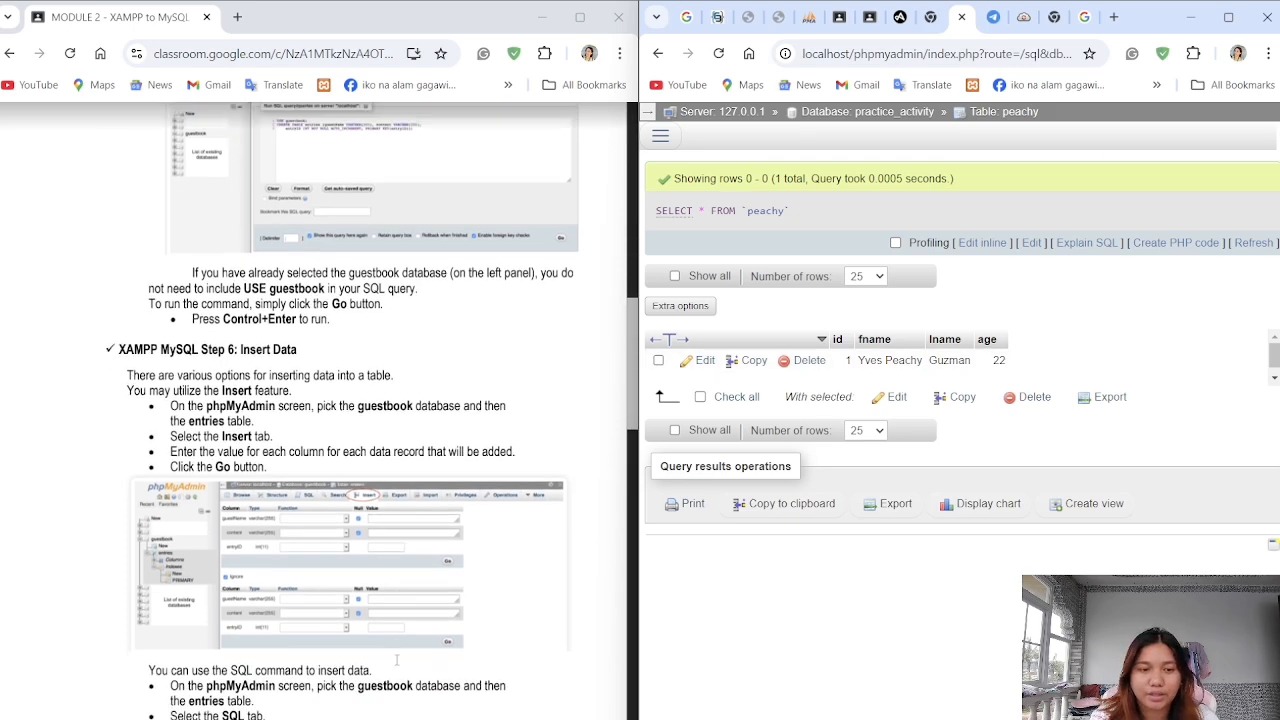
scroll(397, 660, "down", 1)
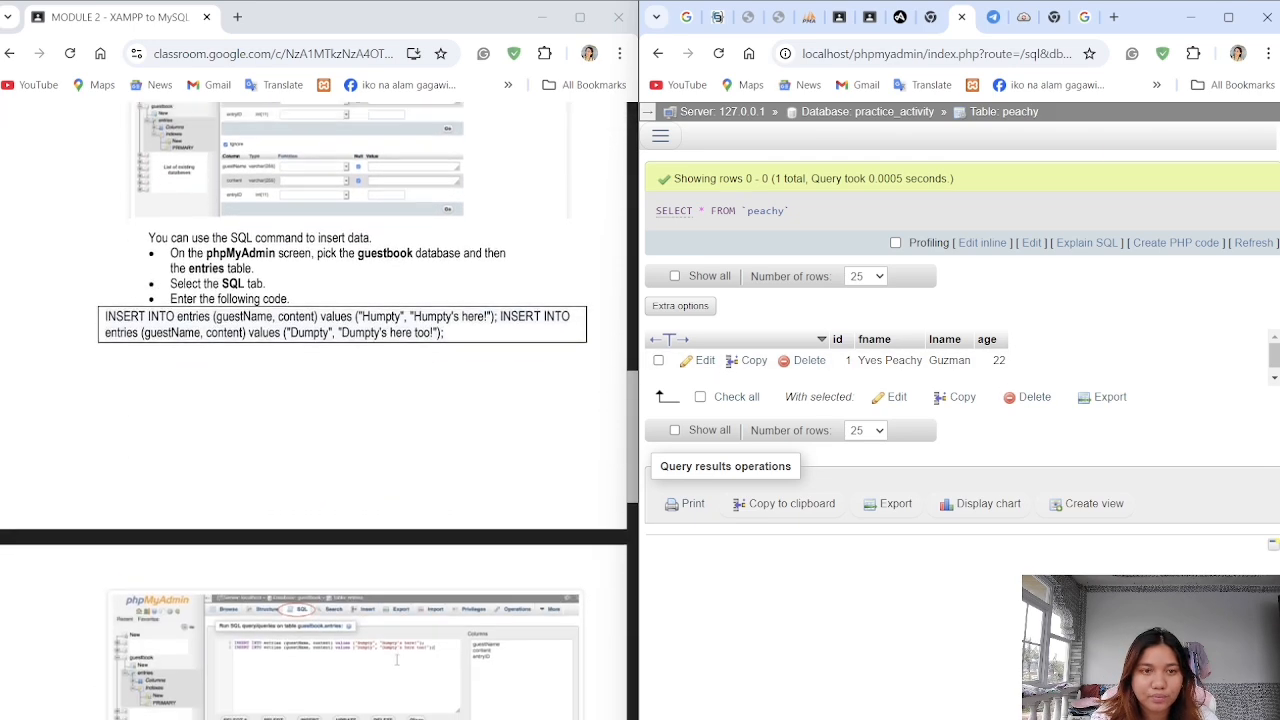
scroll(397, 660, "down", 2)
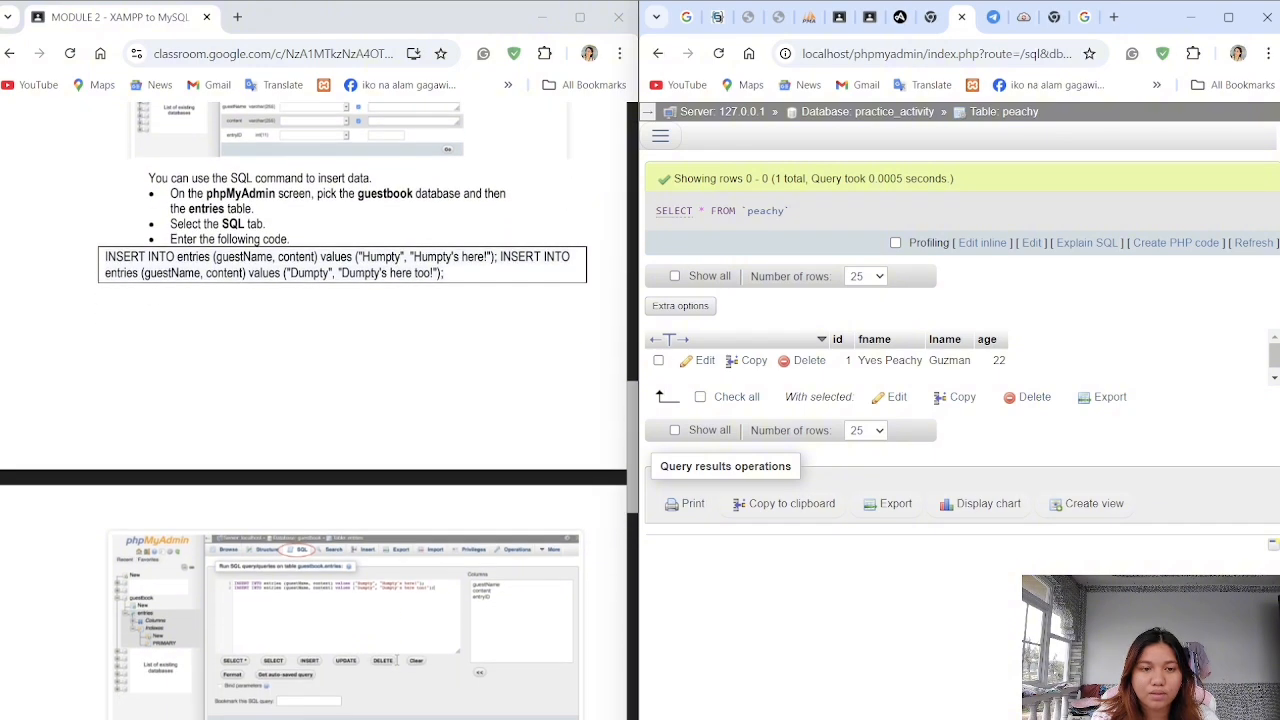
scroll(397, 660, "down", 1)
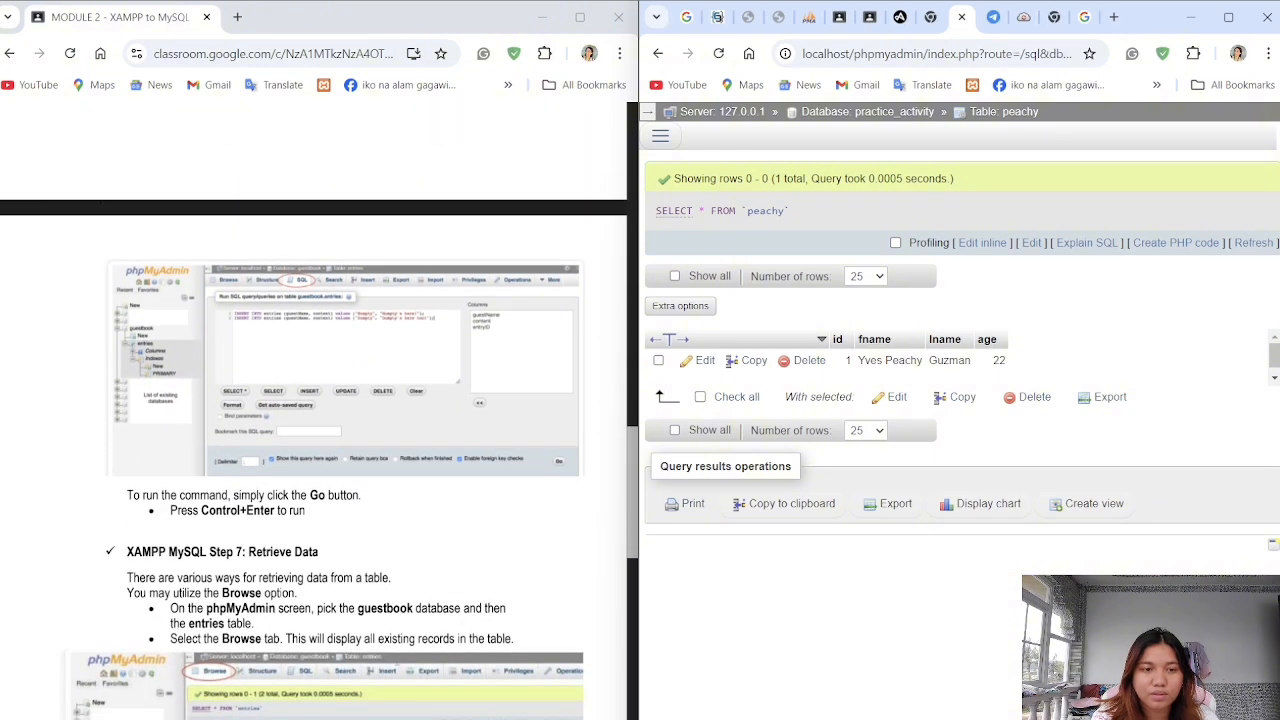
scroll(397, 660, "down", 1)
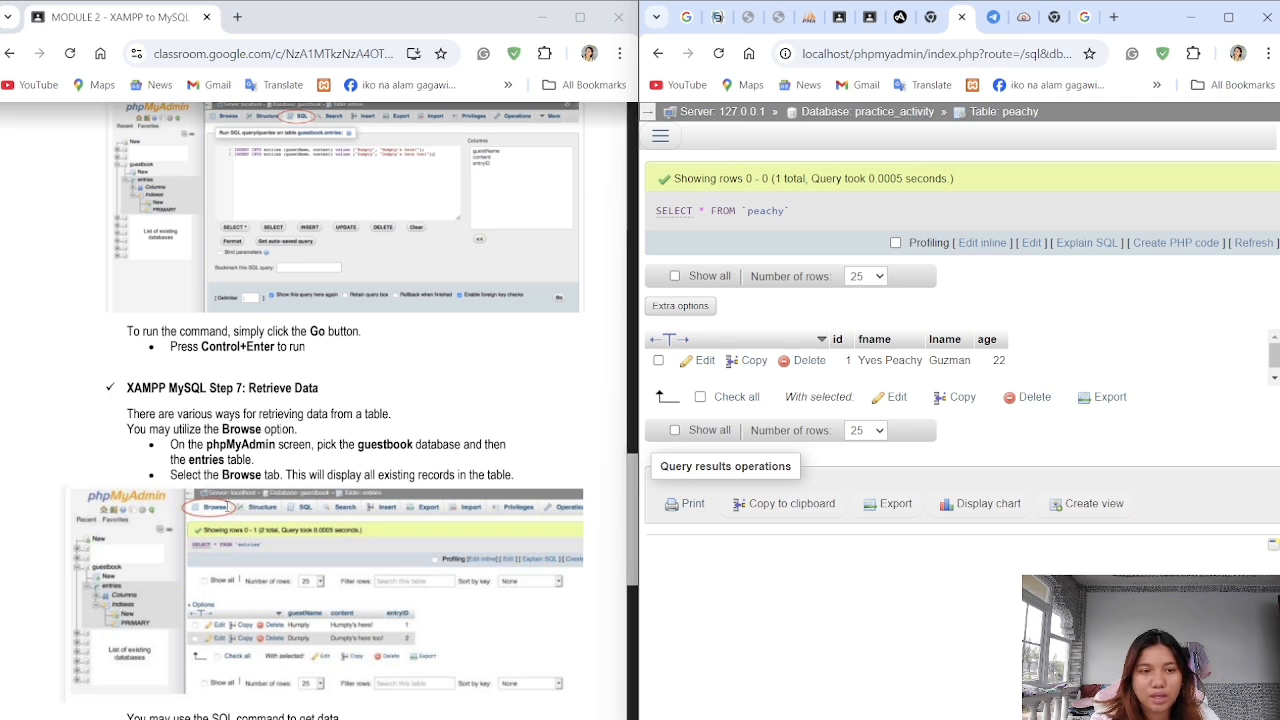
scroll(342, 537, "down", 3)
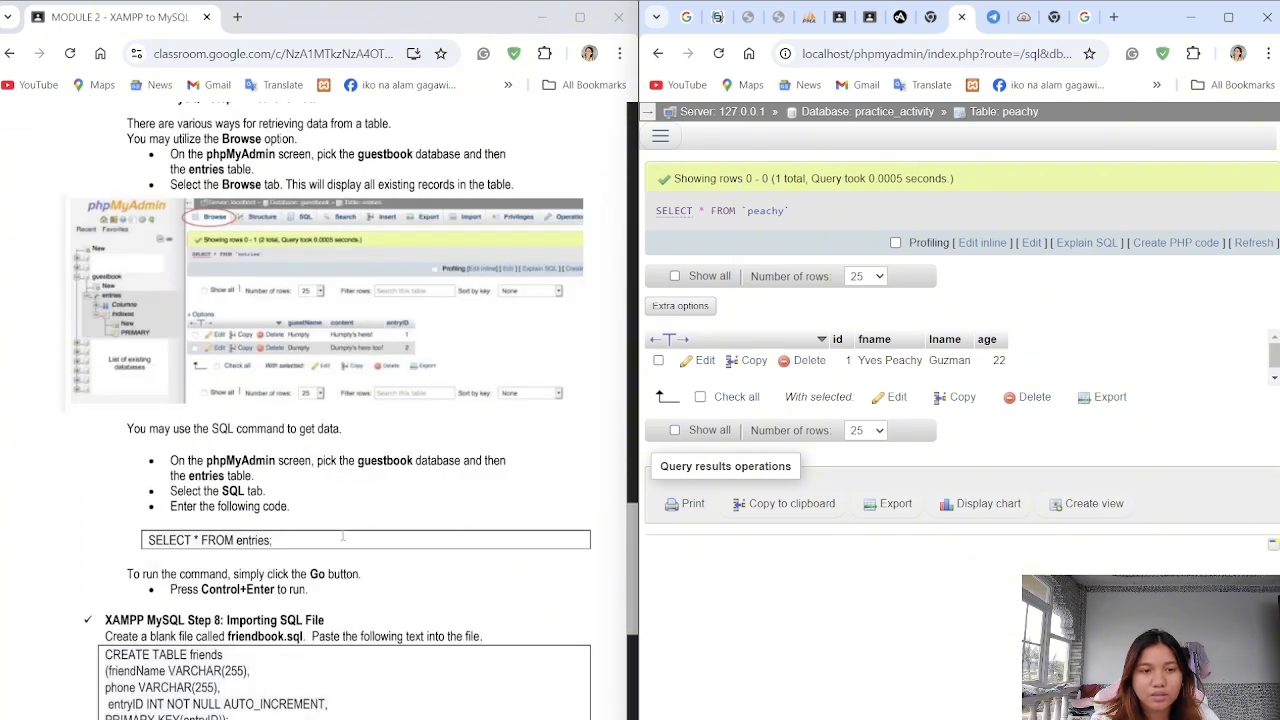
scroll(269, 614, "down", 2)
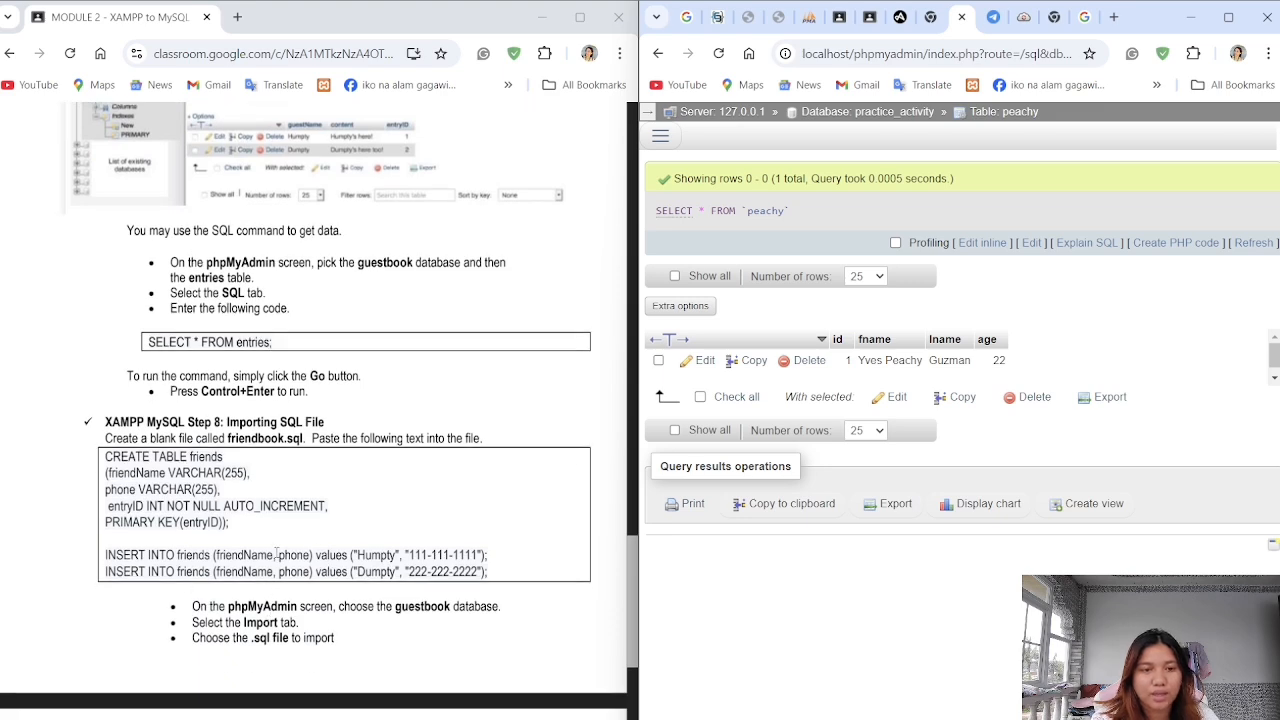
scroll(276, 553, "down", 4)
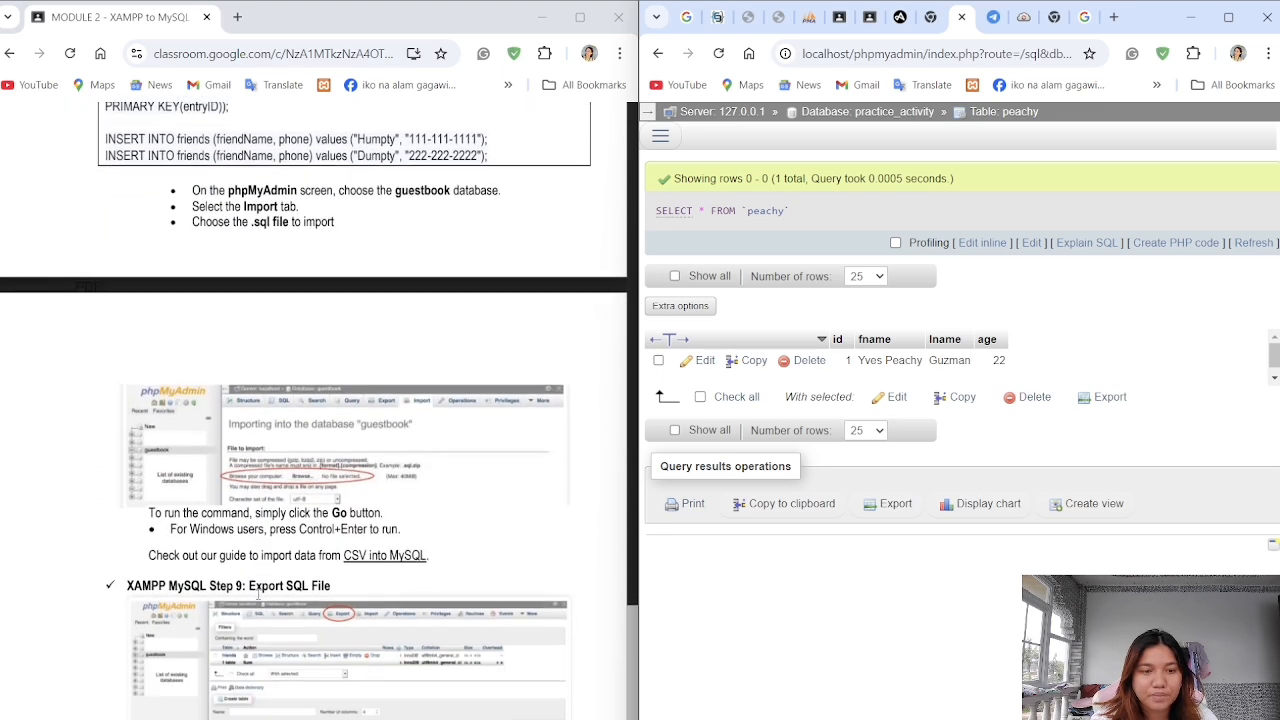
scroll(258, 593, "down", 2)
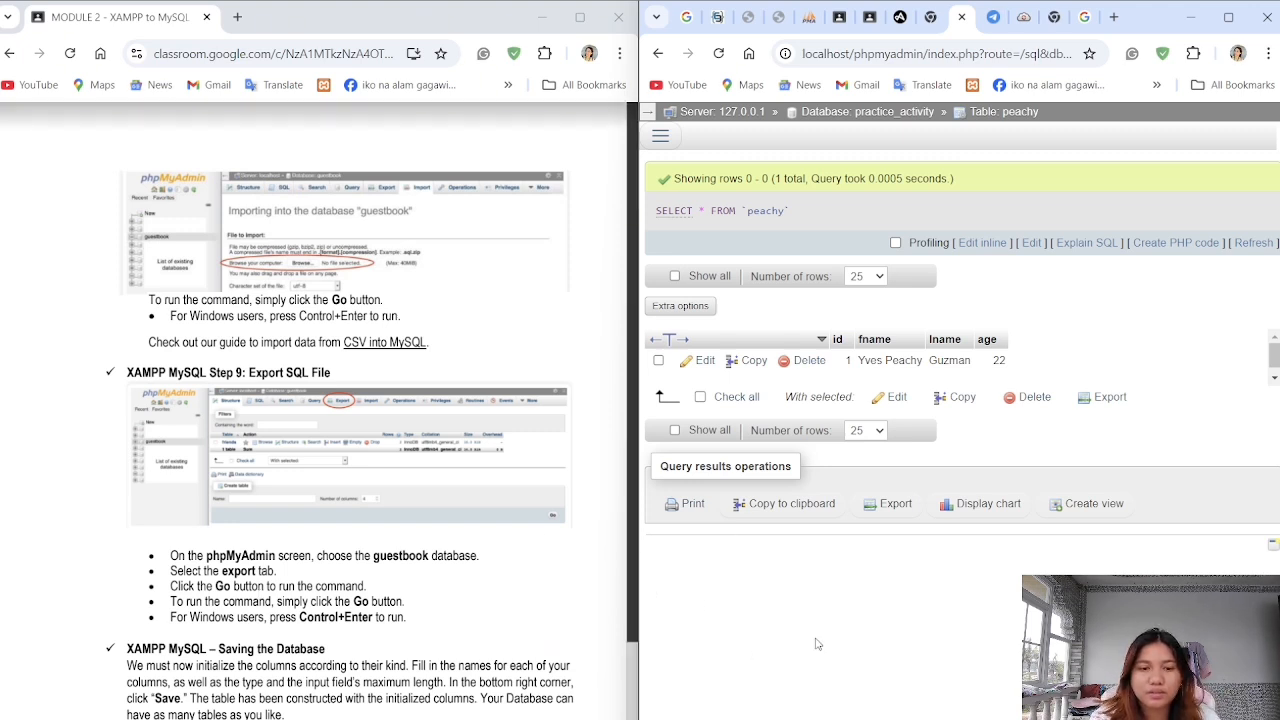
left_click(667, 142)
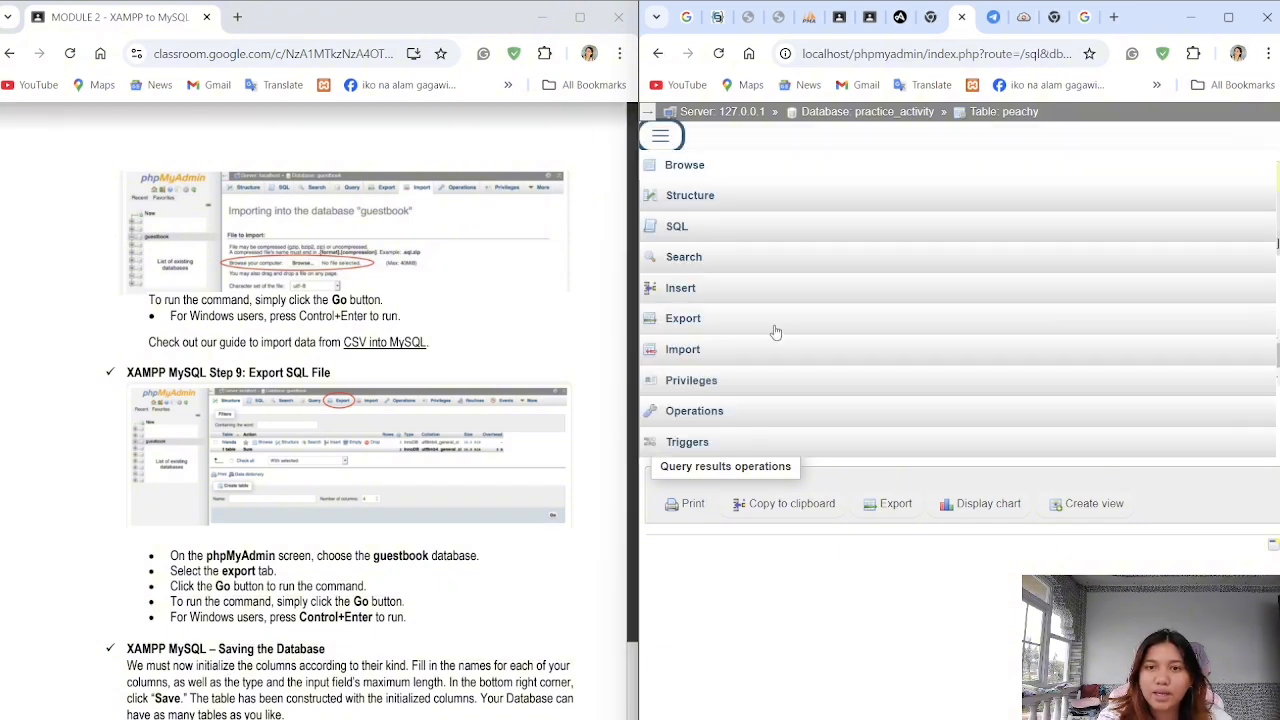